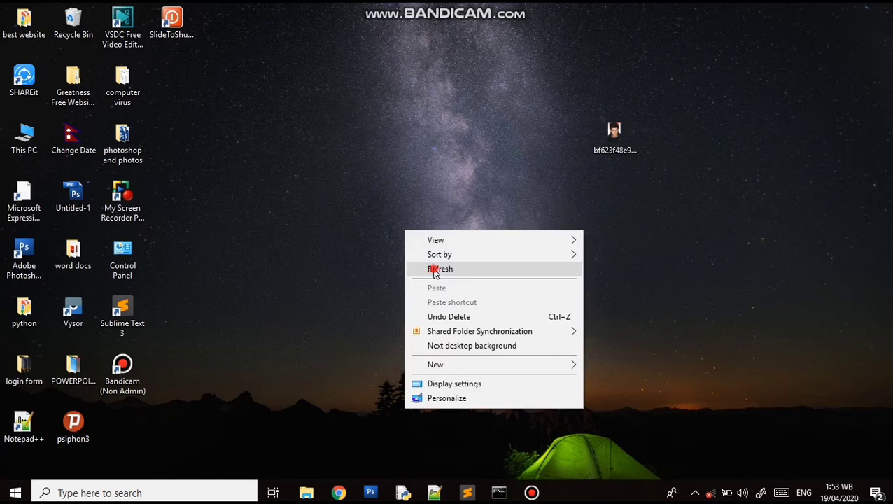
# - Switch to Photoshop in a maximized window and create a new blank 20 × 20 CMYK document
pyautogui.click(368, 494)
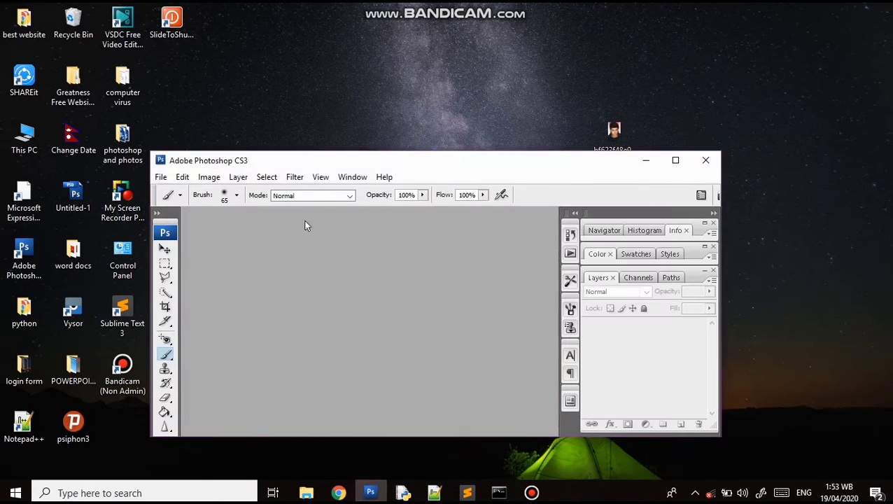
pyautogui.click(676, 161)
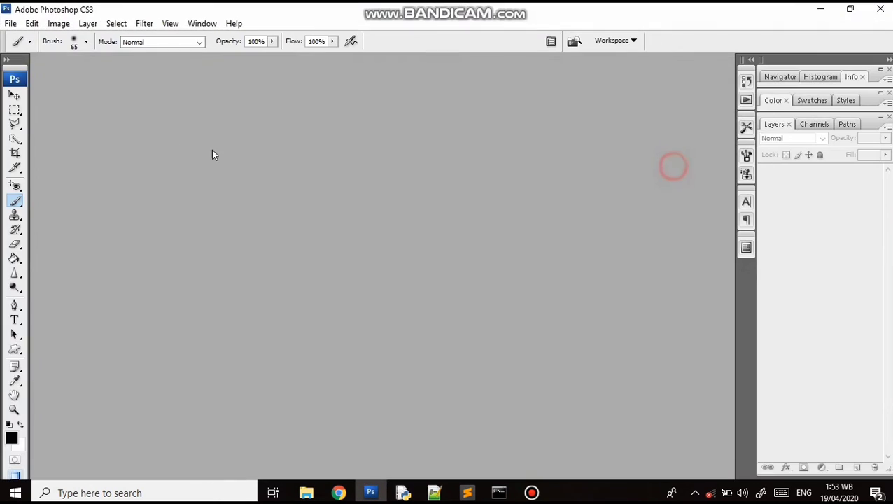
pyautogui.click(10, 23)
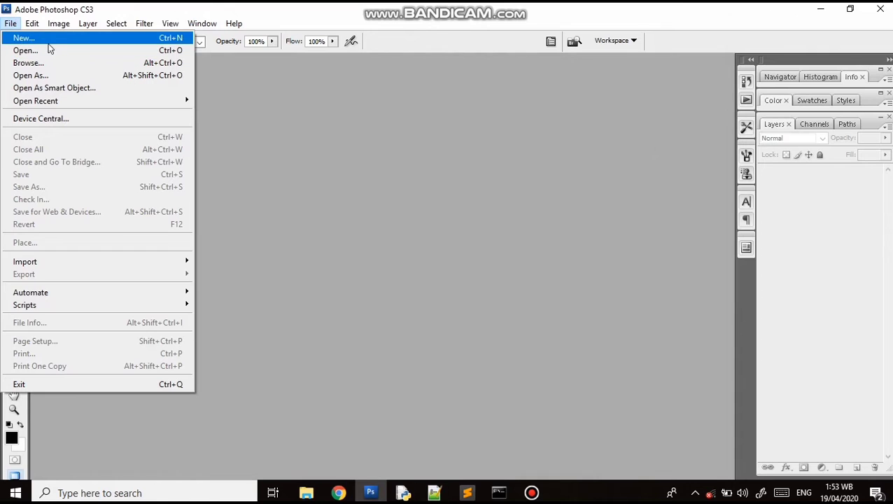
pyautogui.click(44, 40)
pyautogui.click(488, 118)
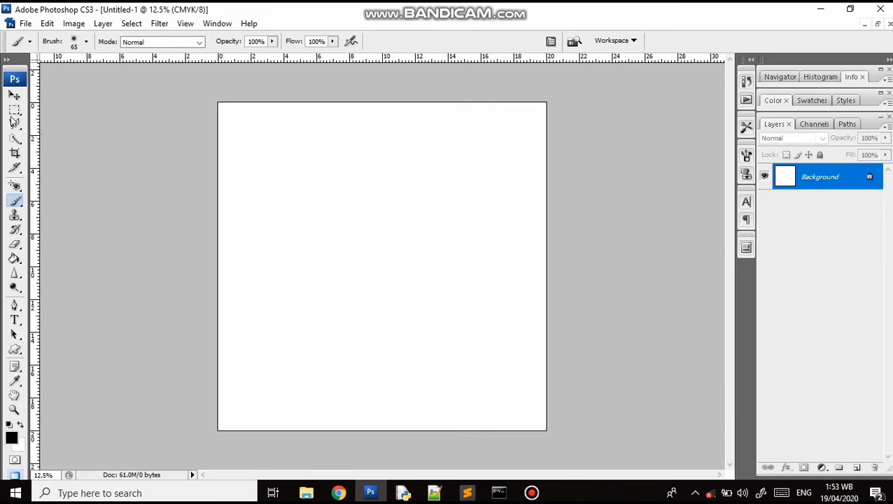
# - Set the Brush tool to the hard round 1 px tip with 100% hardness
pyautogui.click(14, 94)
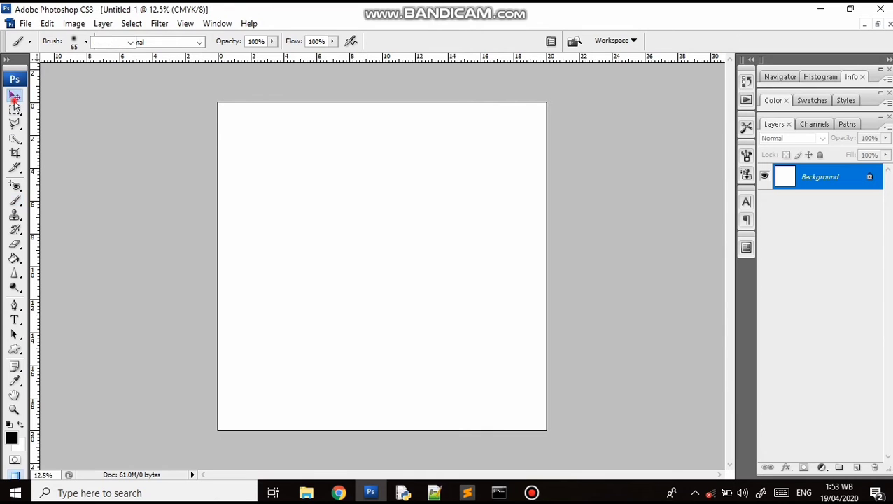
pyautogui.hotkey('ctrl', '+')
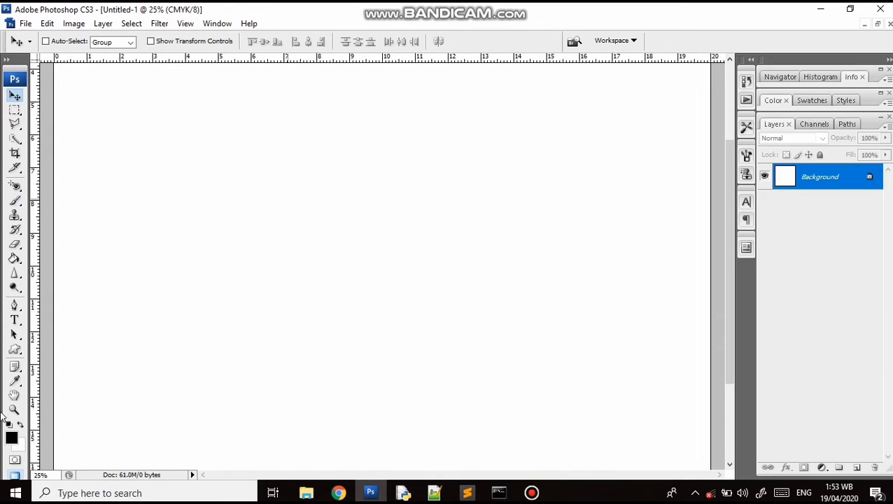
pyautogui.click(14, 202)
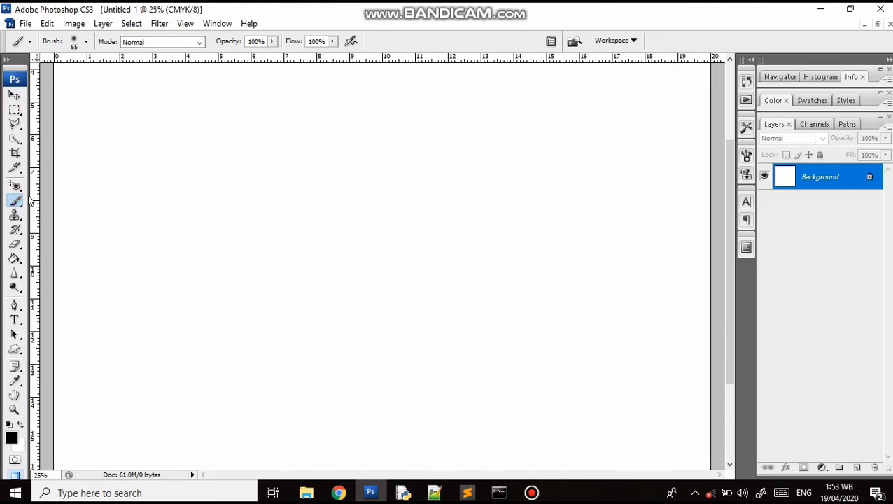
pyautogui.click(86, 41)
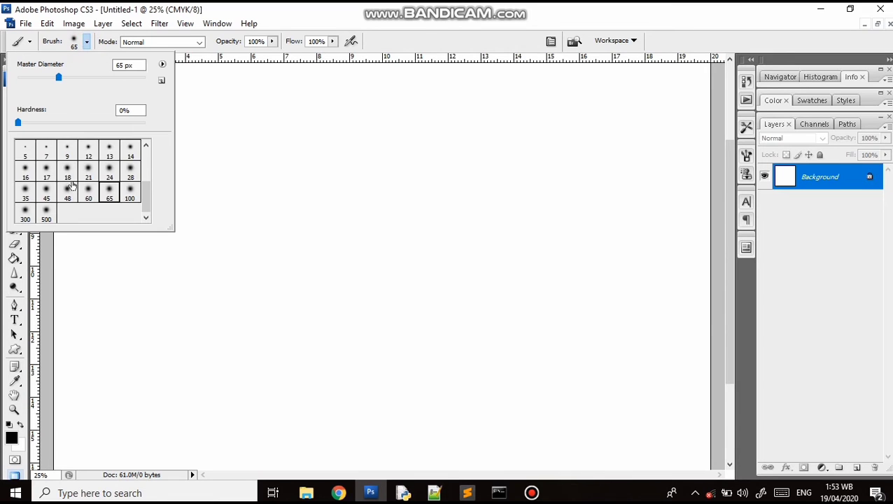
pyautogui.click(24, 152)
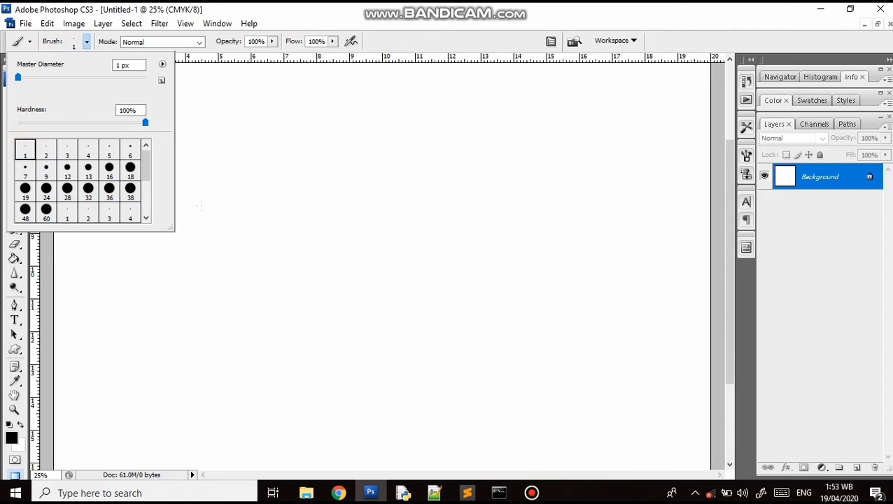
pyautogui.click(343, 235)
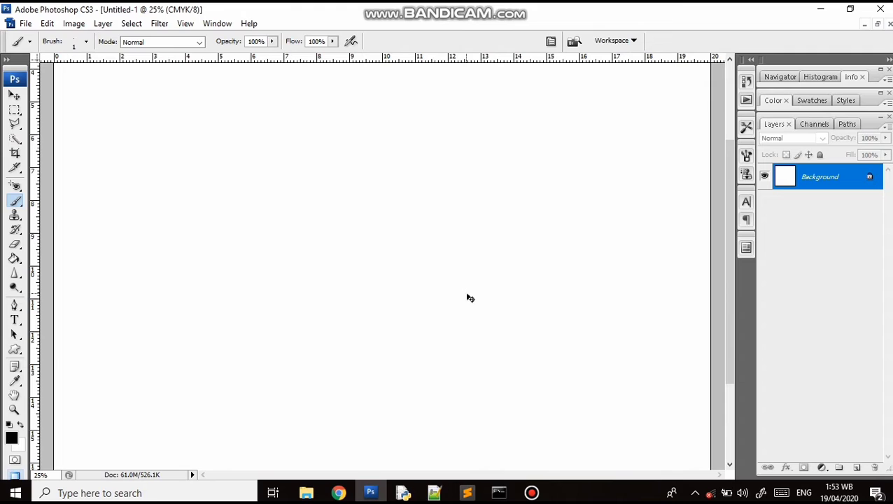
# - Create a new layer named "beard"
pyautogui.hotkey('ctrl', 'shift', 'n')
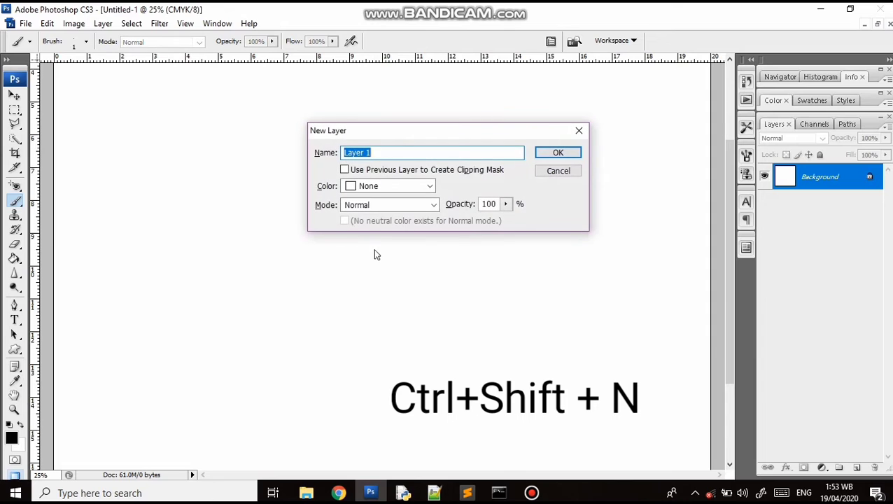
pyautogui.press('BackSpace')
pyautogui.write('beard')
pyautogui.press('Return')
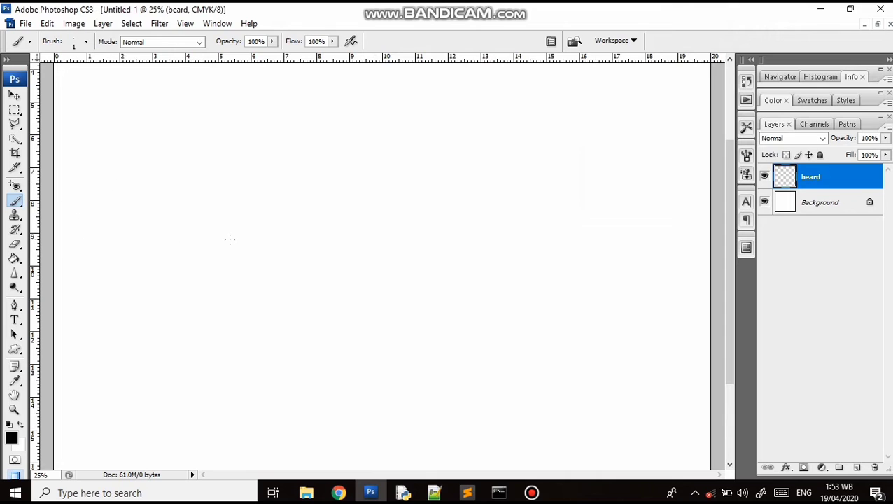
# - Draw two separate short, slightly curved hair strokes on the beard layer
pyautogui.moveTo(304, 170); pyautogui.dragTo(302, 194)
pyautogui.moveTo(307, 152); pyautogui.dragTo(309, 192)
pyautogui.moveTo(307, 153)
pyautogui.mouseDown()
pyautogui.moveTo(298, 168)
pyautogui.moveTo(308, 190)
pyautogui.mouseUp()
pyautogui.hotkey('ctrl', 'z')
pyautogui.moveTo(404, 238); pyautogui.dragTo(409, 282)
pyautogui.scroll(-2, 456, 298)
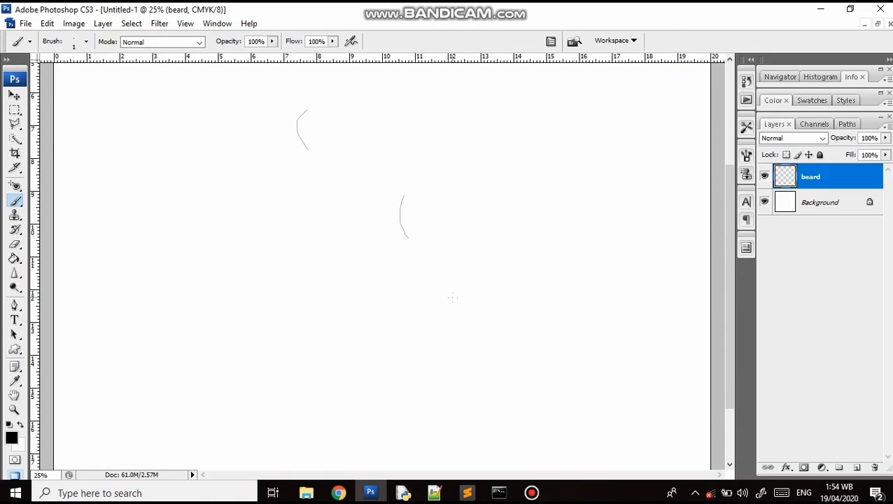
# - Select the lower hair stroke with a rectangular marquee and define it as a brush preset named "beard"
pyautogui.click(15, 110)
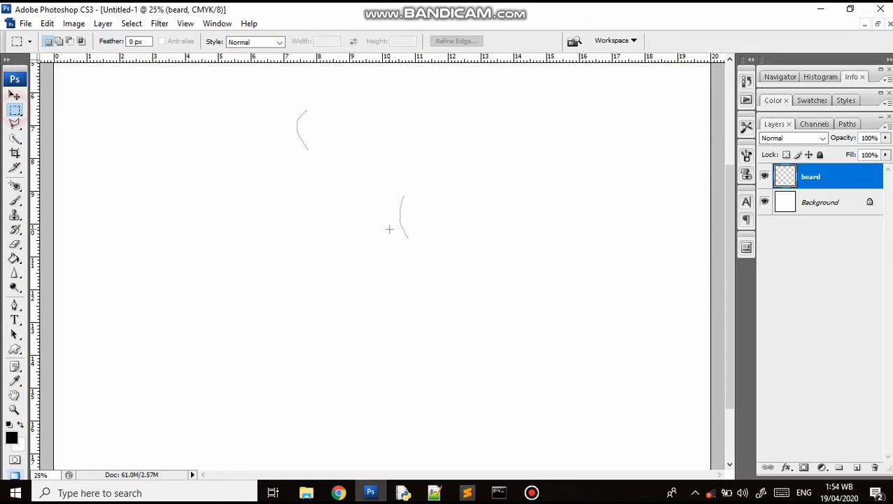
pyautogui.moveTo(376, 185); pyautogui.dragTo(441, 261)
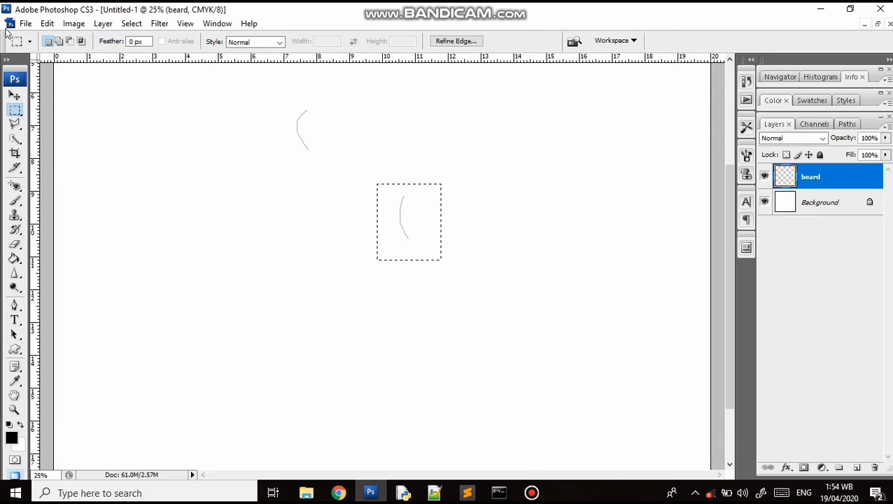
pyautogui.click(47, 24)
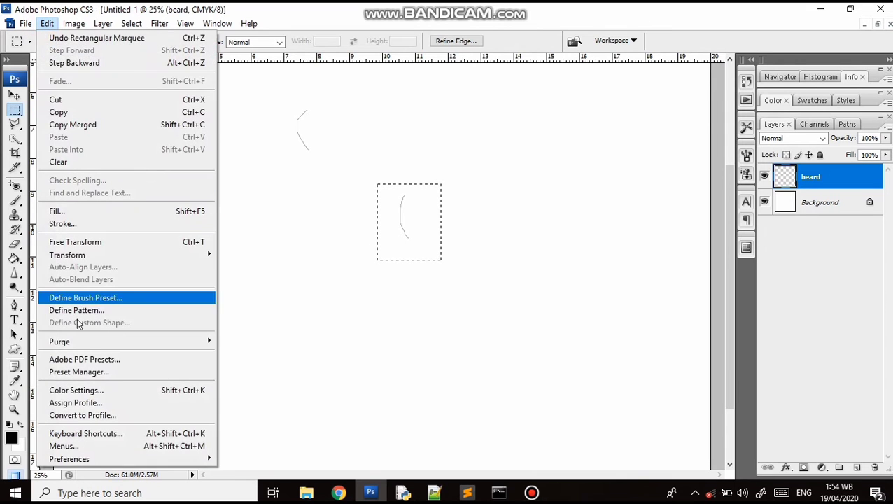
pyautogui.click(76, 298)
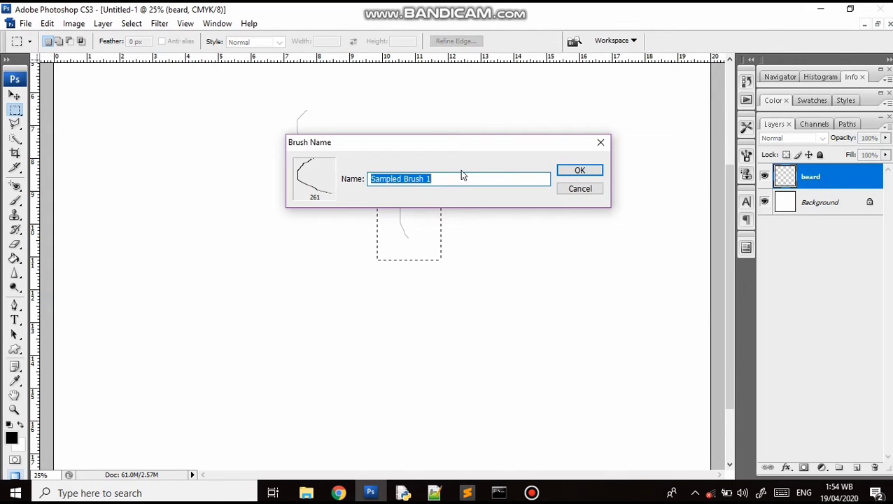
pyautogui.press('BackSpace')
pyautogui.write('beard')
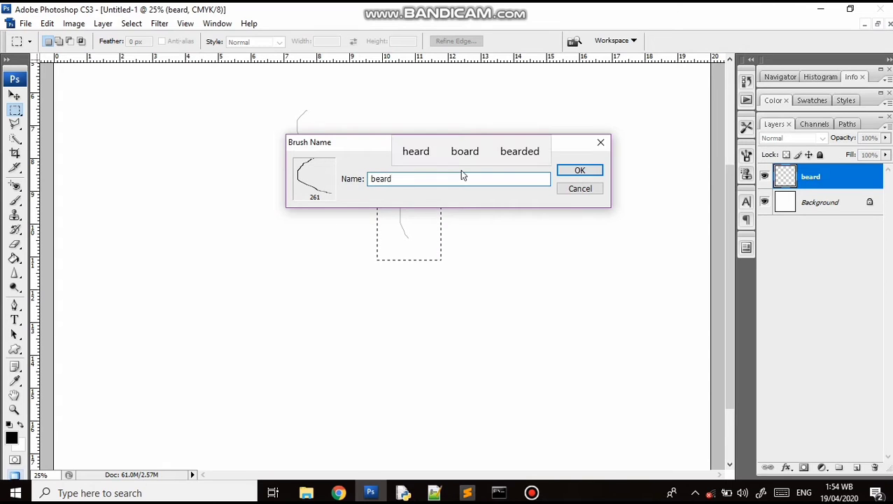
pyautogui.press('Return')
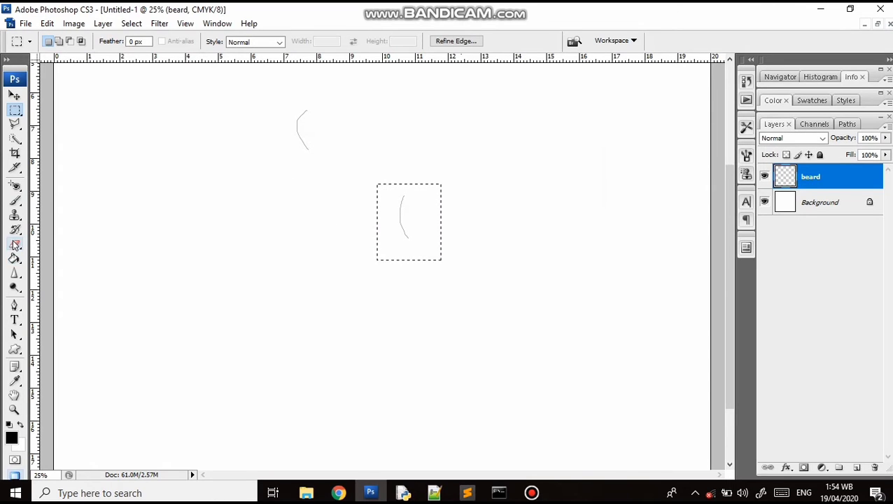
# - Choose the 261 px hair-stroke brush for the Brush tool and reduce its tip diameter to 36 px
pyautogui.click(14, 201)
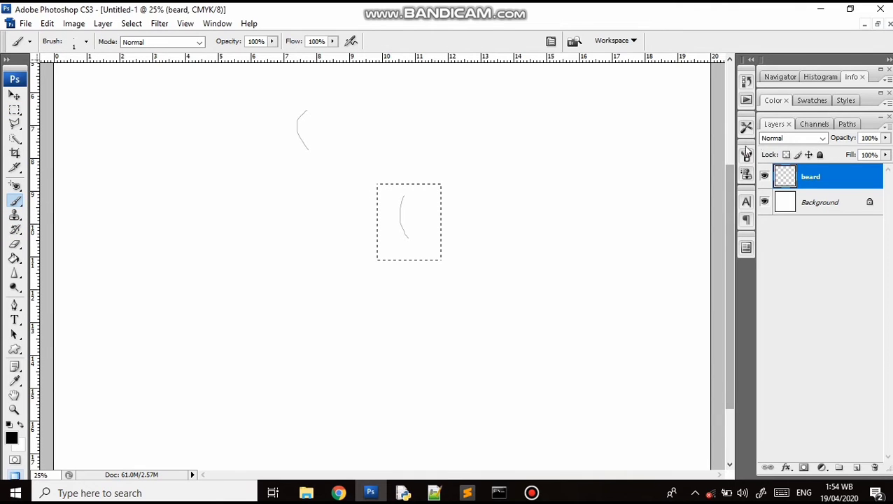
pyautogui.click(746, 157)
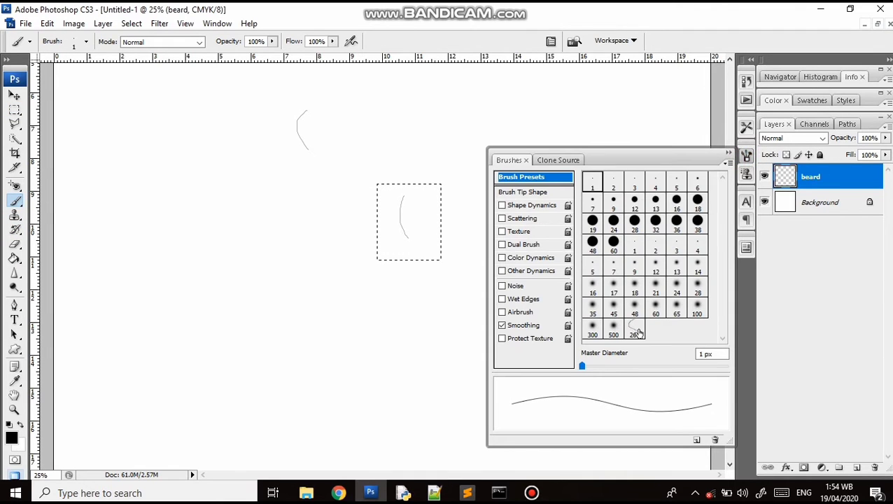
pyautogui.click(635, 331)
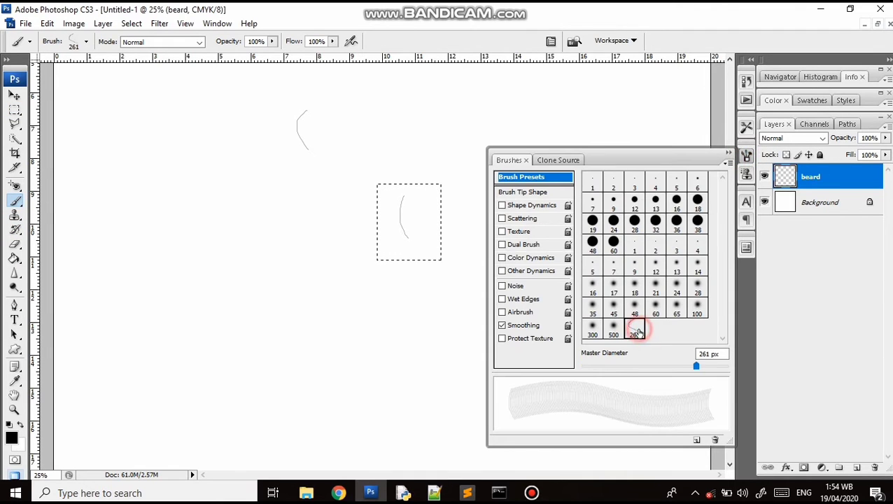
pyautogui.click(536, 195)
pyautogui.click(616, 267)
pyautogui.moveTo(602, 271); pyautogui.dragTo(608, 282)
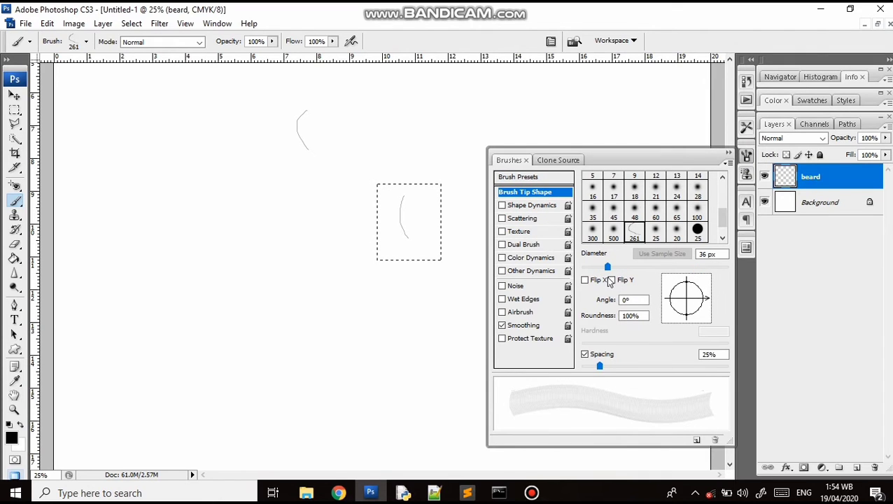
# - Enable Shape Dynamics for the brush with size jitter and minimum diameter at 0% and angle jitter at 17%
pyautogui.click(518, 205)
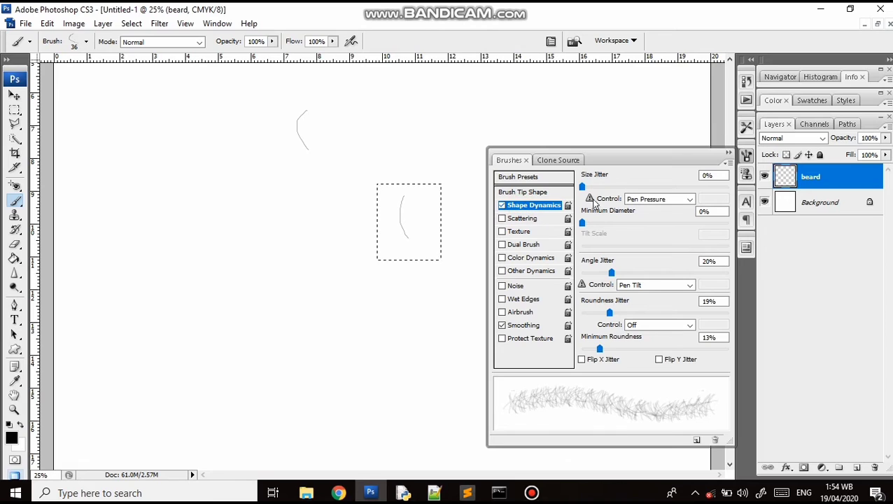
pyautogui.moveTo(583, 188)
pyautogui.mouseDown()
pyautogui.moveTo(595, 198)
pyautogui.moveTo(581, 188)
pyautogui.mouseUp()
pyautogui.moveTo(584, 230); pyautogui.dragTo(539, 238)
pyautogui.moveTo(616, 275)
pyautogui.mouseDown()
pyautogui.moveTo(651, 279)
pyautogui.moveTo(595, 283)
pyautogui.moveTo(612, 289)
pyautogui.mouseUp()
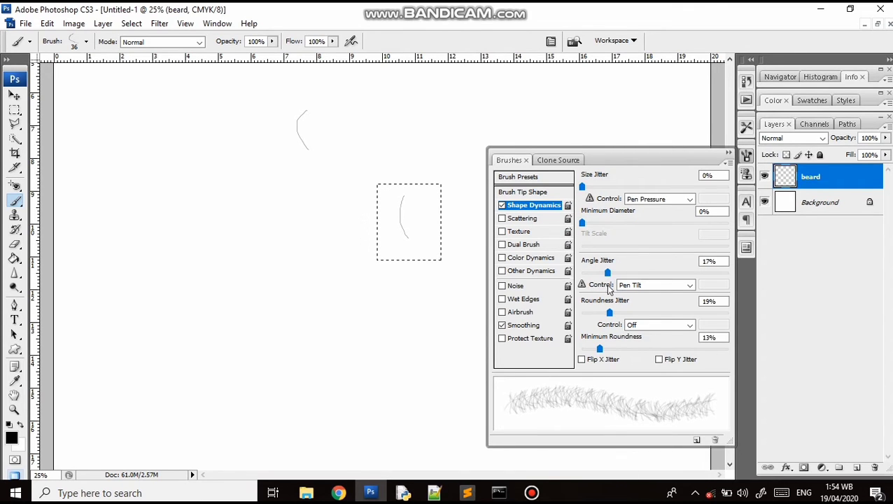
# - Enable Scattering for the brush and set the scatter to about 193%
pyautogui.click(524, 219)
pyautogui.moveTo(611, 188)
pyautogui.mouseDown()
pyautogui.moveTo(591, 190)
pyautogui.moveTo(638, 200)
pyautogui.moveTo(607, 201)
pyautogui.mouseUp()
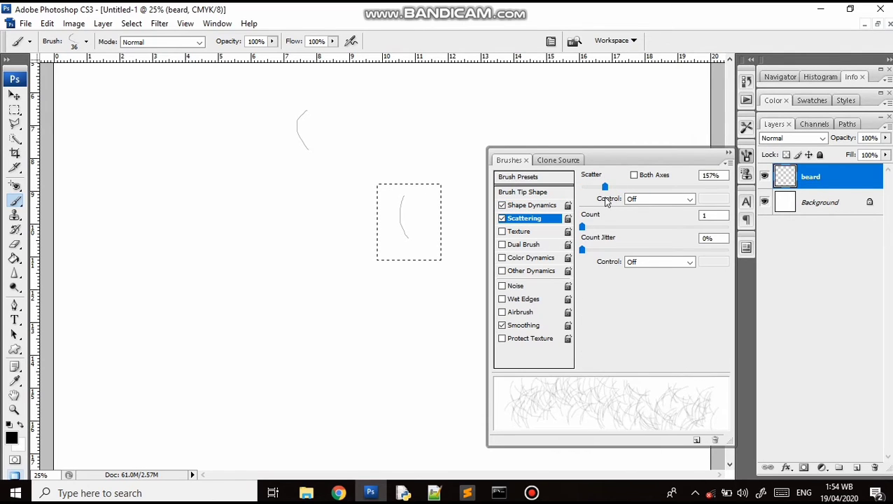
pyautogui.click(728, 152)
# - Enlarge the Eraser to 800 px and erase the hair stroke inside the marquee selection
pyautogui.click(14, 95)
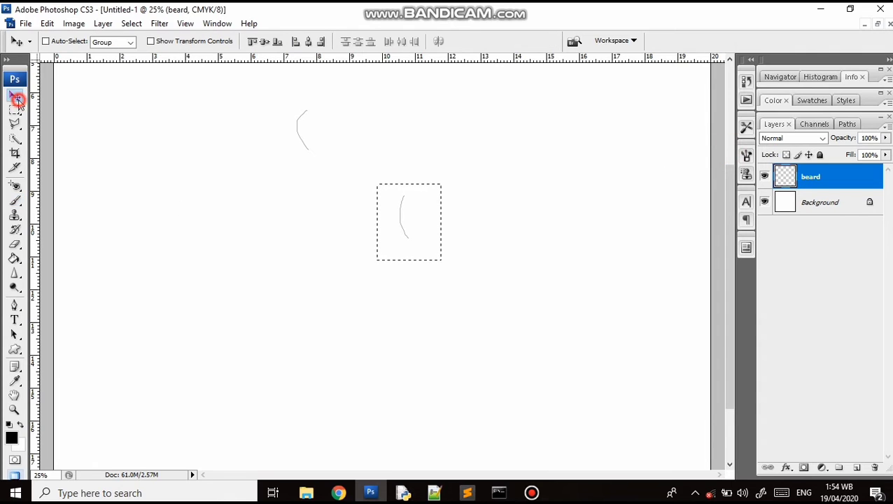
pyautogui.click(15, 246)
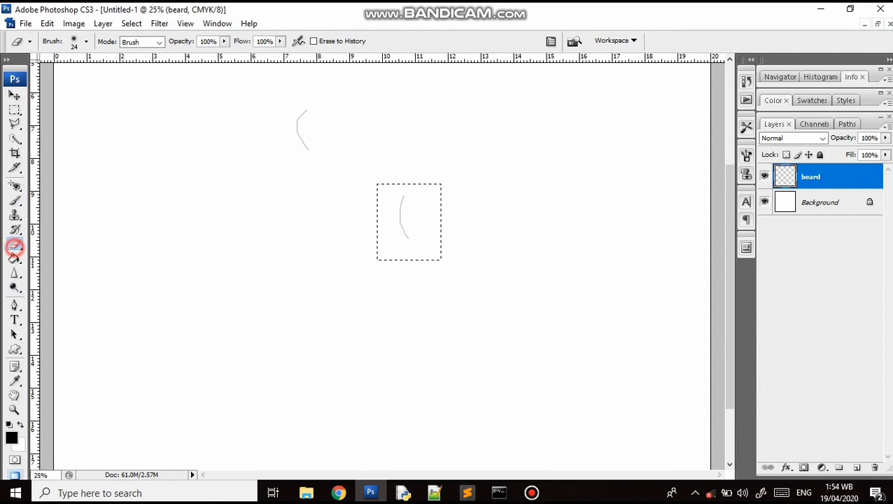
pyautogui.press(']')
pyautogui.press(']')
pyautogui.press(']')
pyautogui.press(']')
pyautogui.press(']')
pyautogui.press(']')
pyautogui.press(']')
pyautogui.press(']')
pyautogui.press(']')
pyautogui.press(']')
pyautogui.press(']')
pyautogui.press(']')
pyautogui.press(']')
pyautogui.press(']')
pyautogui.press(']')
pyautogui.press(']')
pyautogui.press(']')
pyautogui.press(']')
pyautogui.press(']')
pyautogui.press(']')
pyautogui.click(283, 108)
pyautogui.moveTo(328, 147); pyautogui.dragTo(492, 302)
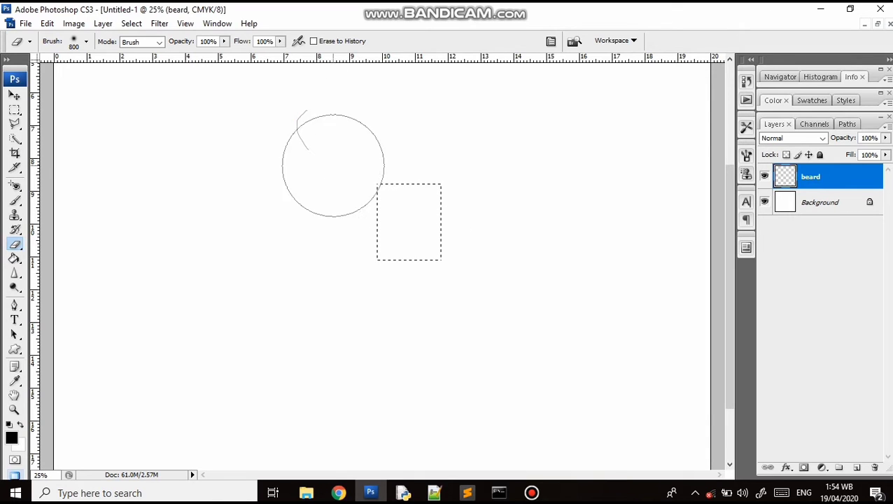
# - Clear the marquee selection and erase the remaining hair stroke
pyautogui.press('Return')
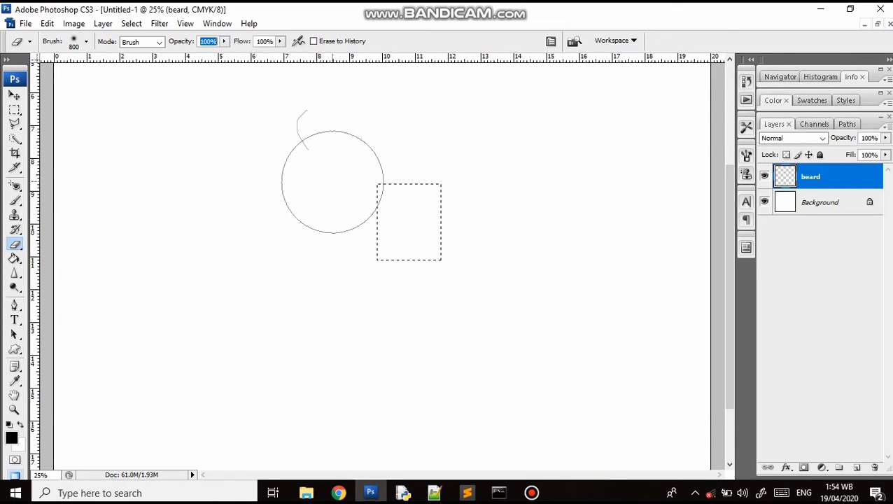
pyautogui.press('Return')
pyautogui.moveTo(333, 182)
pyautogui.mouseDown()
pyautogui.moveTo(307, 146)
pyautogui.moveTo(315, 136)
pyautogui.mouseUp()
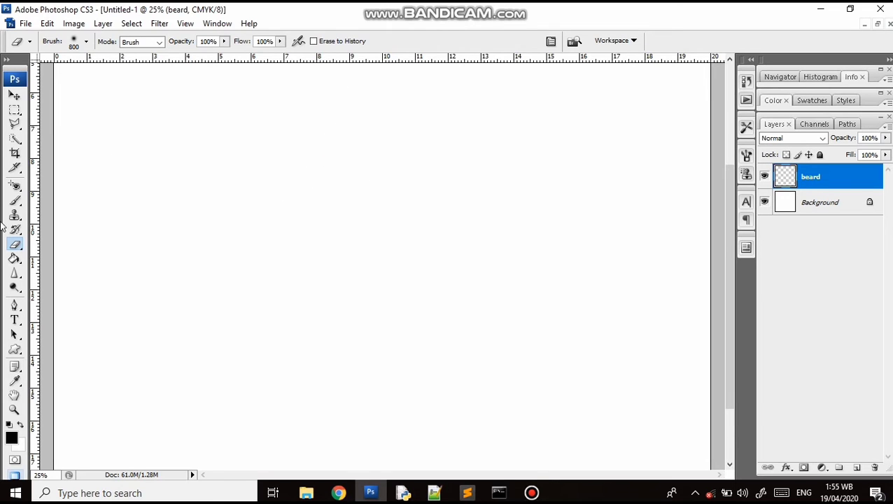
# - Test the beard brush with freehand strokes, enlarge it to 60 px, and undo the test strokes
pyautogui.click(15, 201)
pyautogui.moveTo(196, 181)
pyautogui.mouseDown()
pyautogui.moveTo(282, 277)
pyautogui.moveTo(236, 198)
pyautogui.mouseUp()
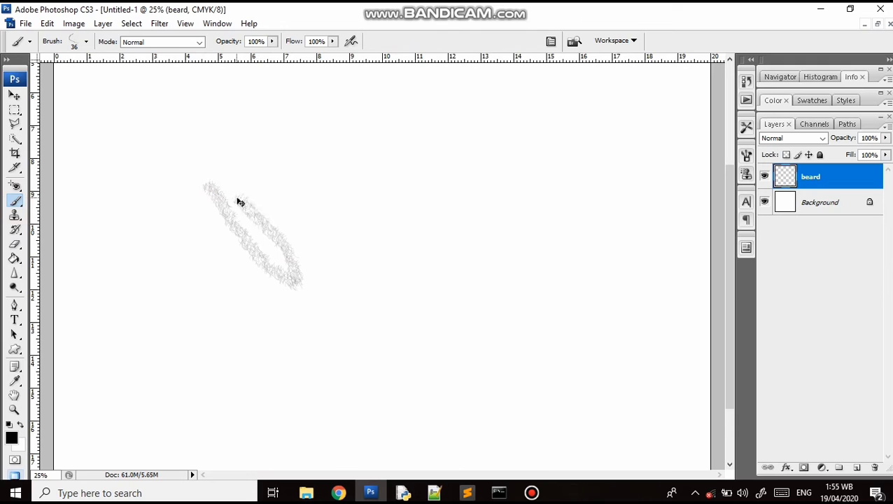
pyautogui.hotkey('ctrl', 'z')
pyautogui.moveTo(224, 188)
pyautogui.mouseDown()
pyautogui.moveTo(275, 208)
pyautogui.moveTo(261, 209)
pyautogui.moveTo(359, 196)
pyautogui.moveTo(318, 259)
pyautogui.moveTo(322, 223)
pyautogui.moveTo(308, 276)
pyautogui.mouseUp()
pyautogui.hotkey('ctrl', 'z')
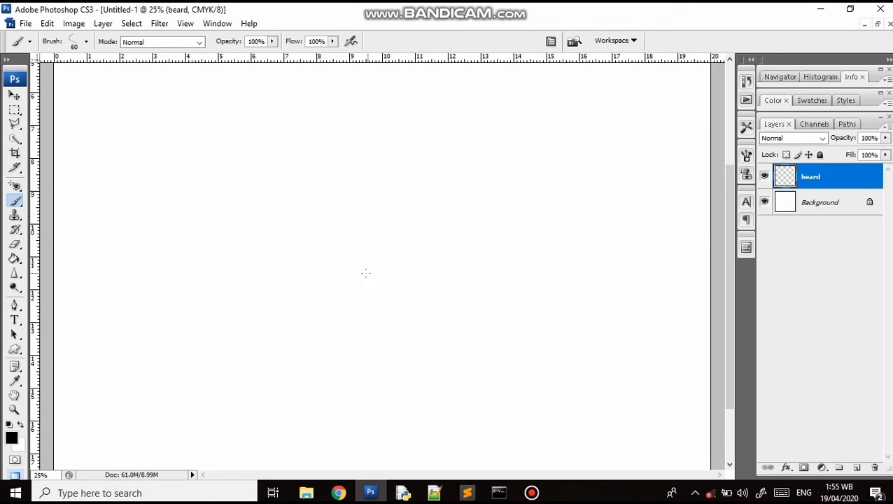
# - Review the beard brush's Scattering and Shape Dynamics settings, including the scatter amount and angle jitter
pyautogui.click(747, 156)
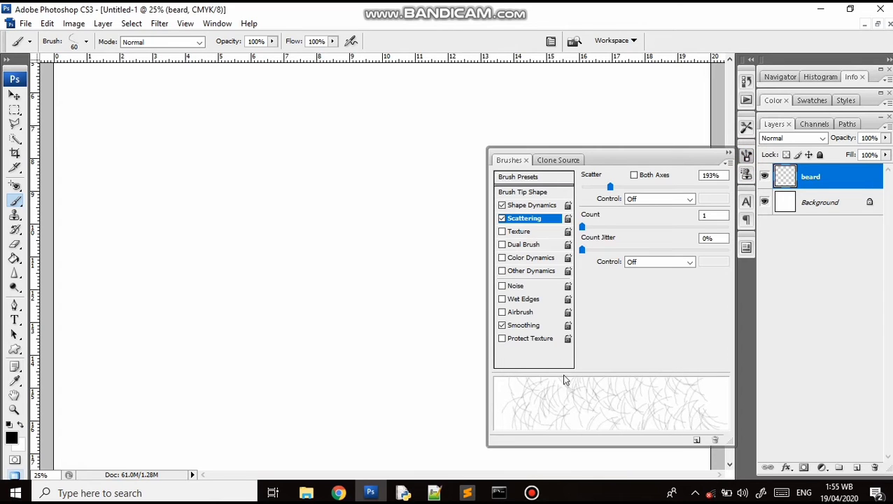
pyautogui.moveTo(613, 189); pyautogui.dragTo(615, 189)
pyautogui.click(533, 204)
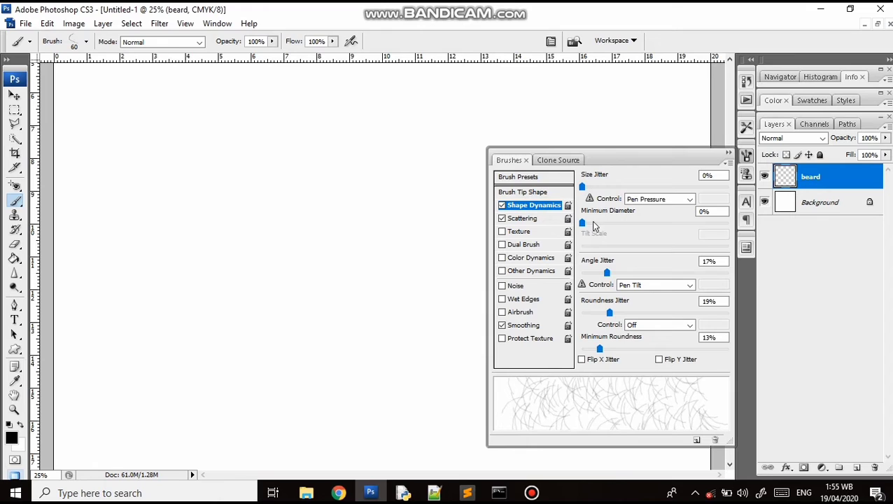
pyautogui.moveTo(608, 274)
pyautogui.mouseDown()
pyautogui.moveTo(633, 275)
pyautogui.moveTo(610, 275)
pyautogui.mouseUp()
pyautogui.click(729, 153)
# - Test the beard brush with dense freehand strokes at 175 px, inspect the hairs up close, and clear them from the layer
pyautogui.moveTo(319, 198)
pyautogui.mouseDown()
pyautogui.moveTo(384, 266)
pyautogui.moveTo(315, 247)
pyautogui.moveTo(359, 273)
pyautogui.moveTo(309, 253)
pyautogui.mouseUp()
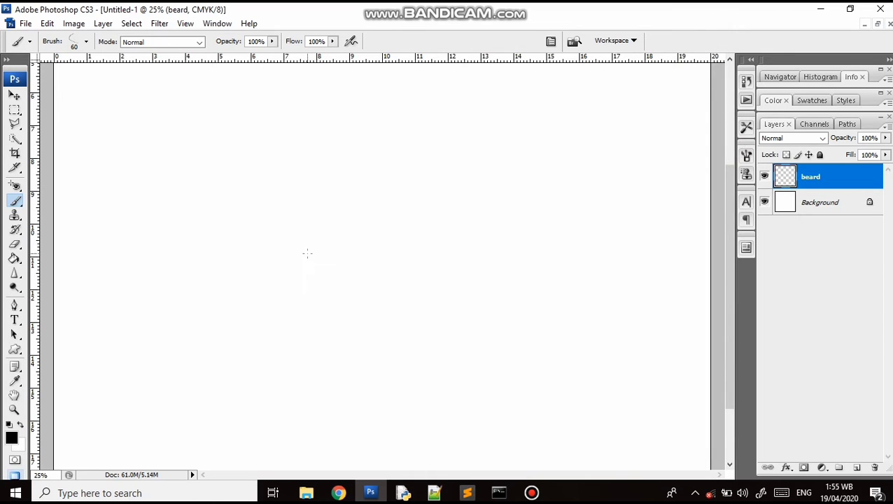
pyautogui.moveTo(216, 224)
pyautogui.mouseDown()
pyautogui.moveTo(219, 233)
pyautogui.moveTo(343, 210)
pyautogui.moveTo(245, 210)
pyautogui.moveTo(442, 319)
pyautogui.moveTo(175, 350)
pyautogui.moveTo(280, 315)
pyautogui.moveTo(434, 350)
pyautogui.moveTo(119, 266)
pyautogui.moveTo(280, 151)
pyautogui.moveTo(406, 280)
pyautogui.moveTo(266, 87)
pyautogui.moveTo(308, 203)
pyautogui.mouseUp()
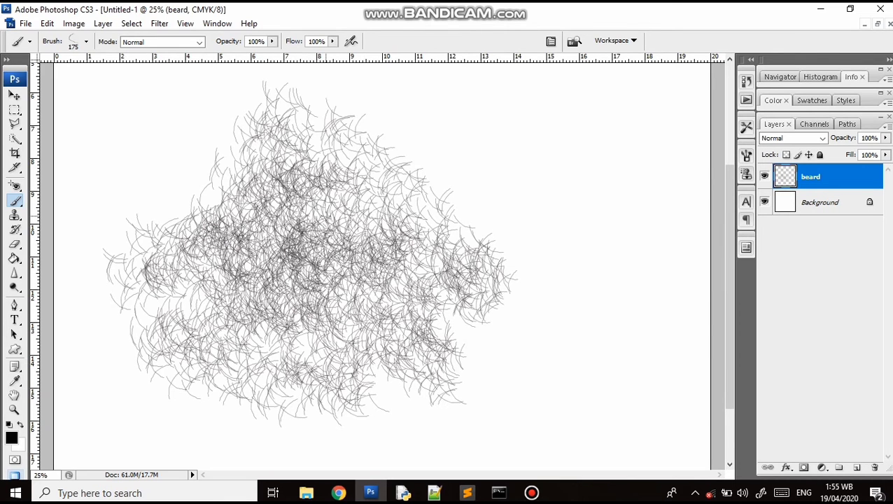
pyautogui.hotkey('ctrl', '-')
pyautogui.hotkey('ctrl', '+')
pyautogui.hotkey('ctrl', '+')
pyautogui.hotkey('ctrl', '+')
pyautogui.hotkey('ctrl', '+')
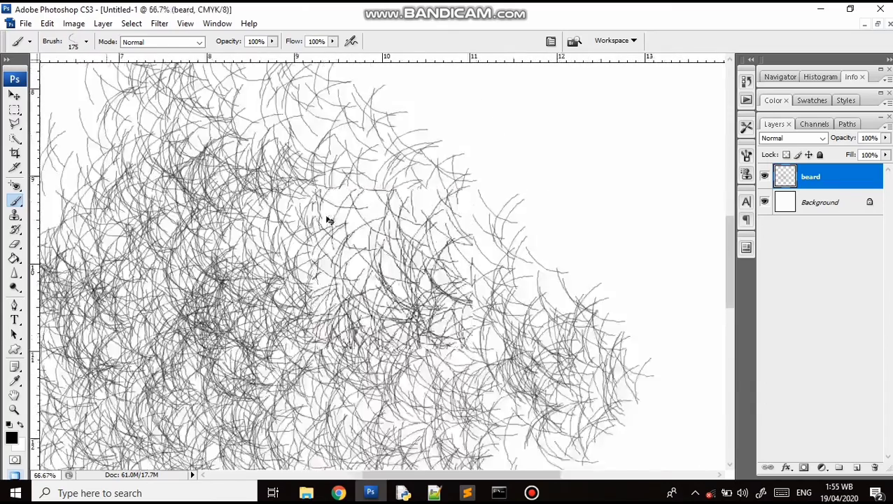
pyautogui.hotkey('ctrl', '-')
pyautogui.hotkey('ctrl', 'a')
pyautogui.press('Delete')
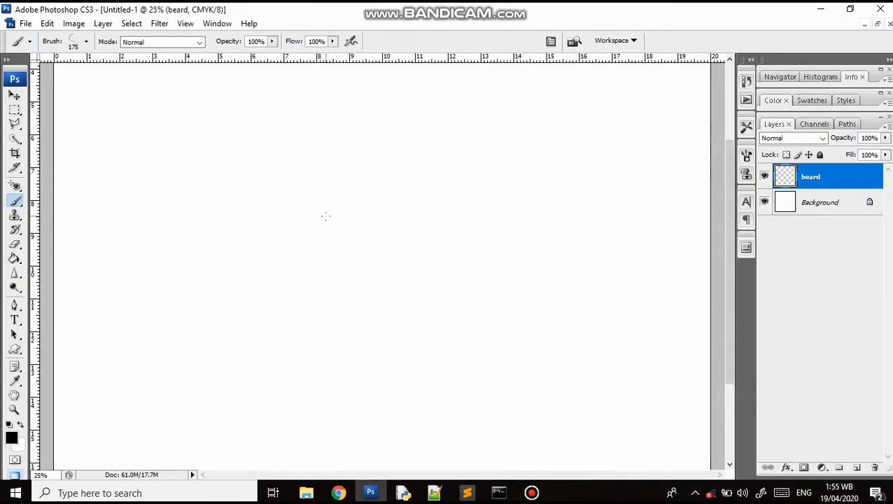
# - Preview the portrait photo on the desktop, open it in Photoshop, and maximize both the document and the program window
pyautogui.click(878, 23)
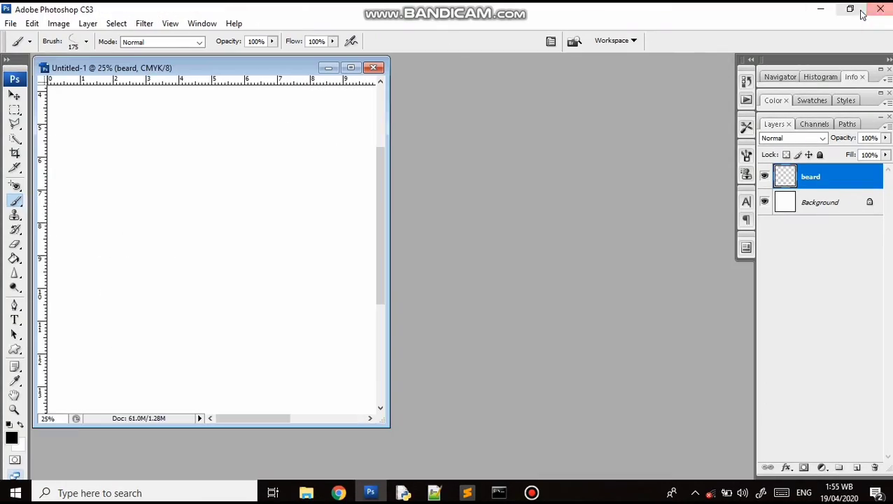
pyautogui.click(851, 9)
pyautogui.doubleClick(614, 130)
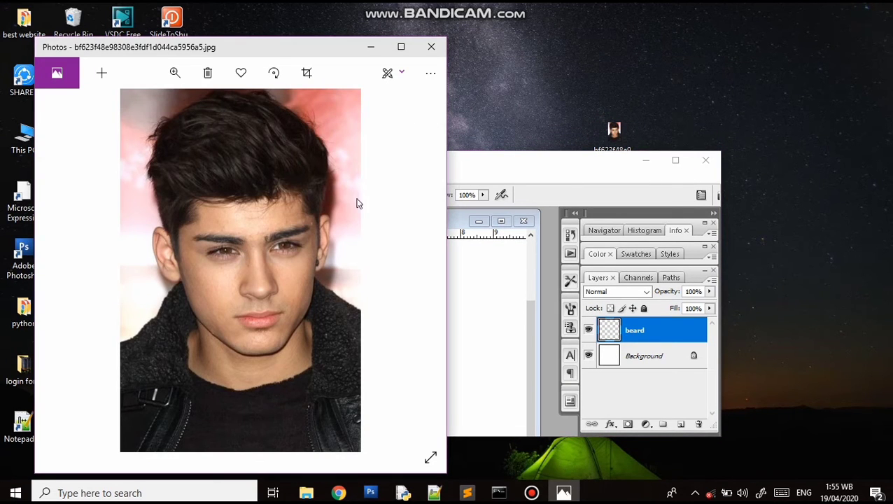
pyautogui.click(431, 46)
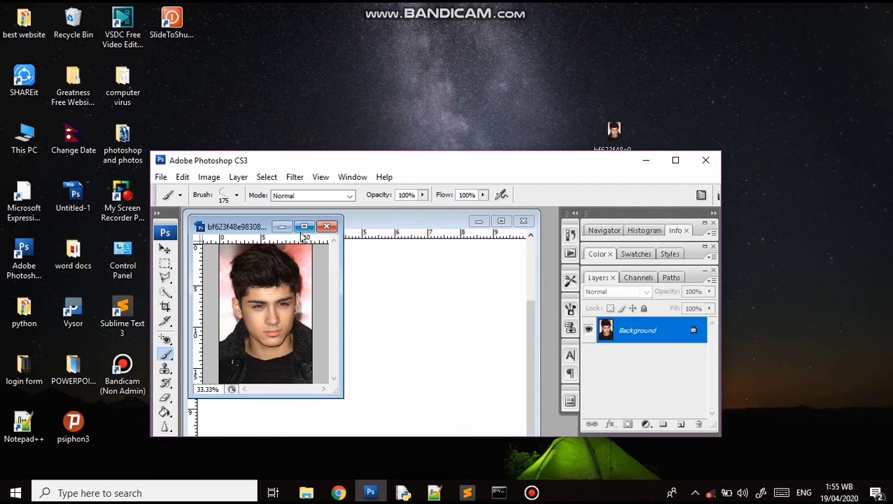
pyautogui.click(299, 227)
pyautogui.click(670, 160)
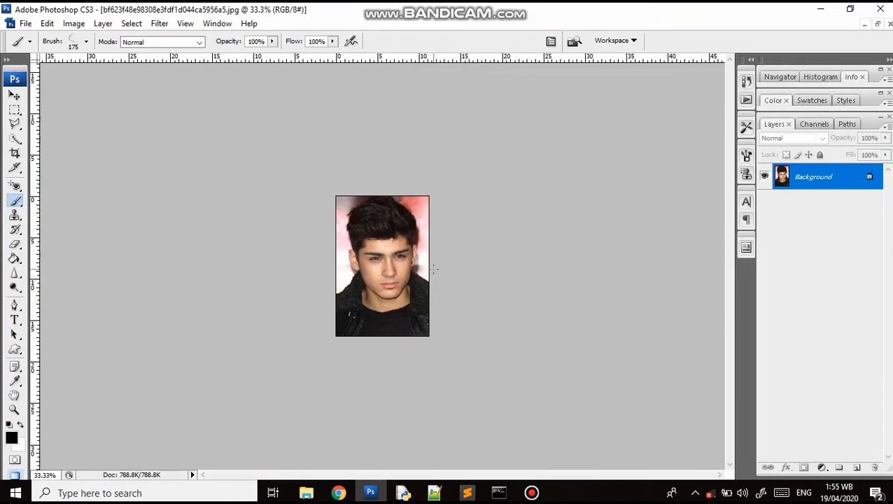
# - Create a new layer named beard above the portrait's Background layer
pyautogui.hotkey('ctrl', '+')
pyautogui.hotkey('ctrl', '+')
pyautogui.hotkey('ctrl', '+')
pyautogui.hotkey('ctrl', '+')
pyautogui.hotkey('ctrl', '+')
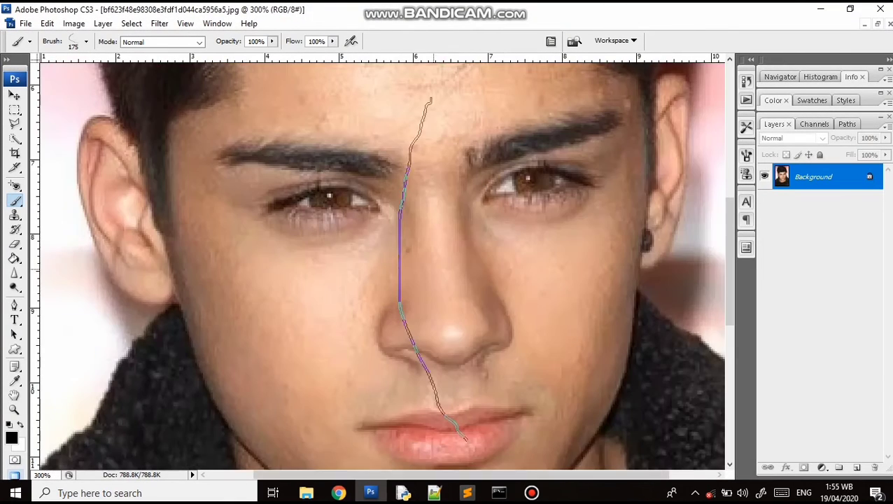
pyautogui.hotkey('ctrl', '-')
pyautogui.hotkey('ctrl', '-')
pyautogui.hotkey('ctrl', '+')
pyautogui.hotkey('ctrl', '+')
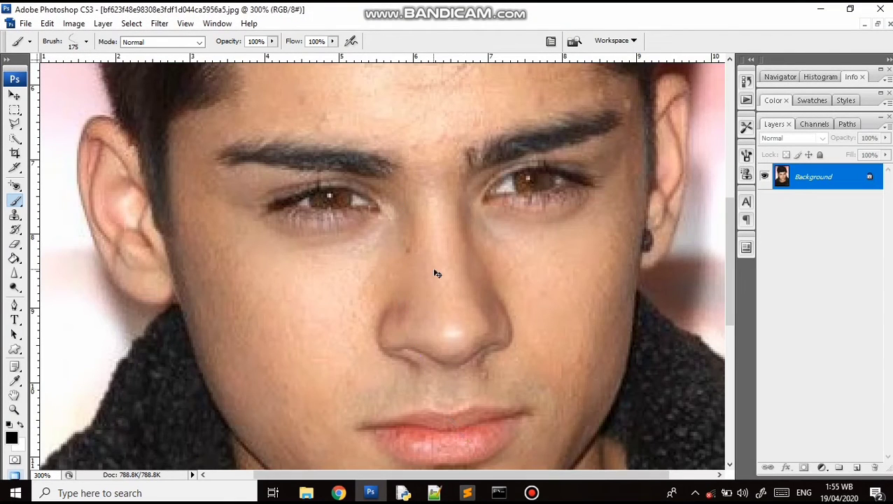
pyautogui.hotkey('ctrl', 'shift', 'n')
pyautogui.press('BackSpace')
pyautogui.write('n')
pyautogui.press('BackSpace')
pyautogui.write('beard')
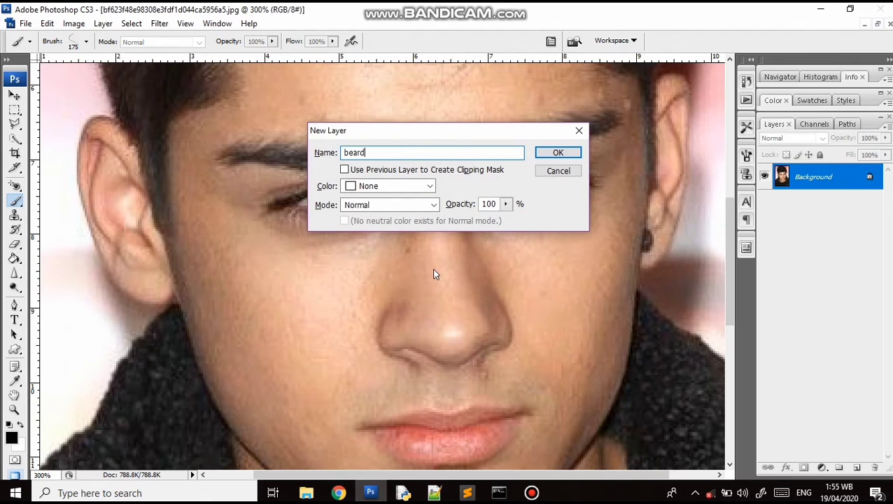
pyautogui.press('Return')
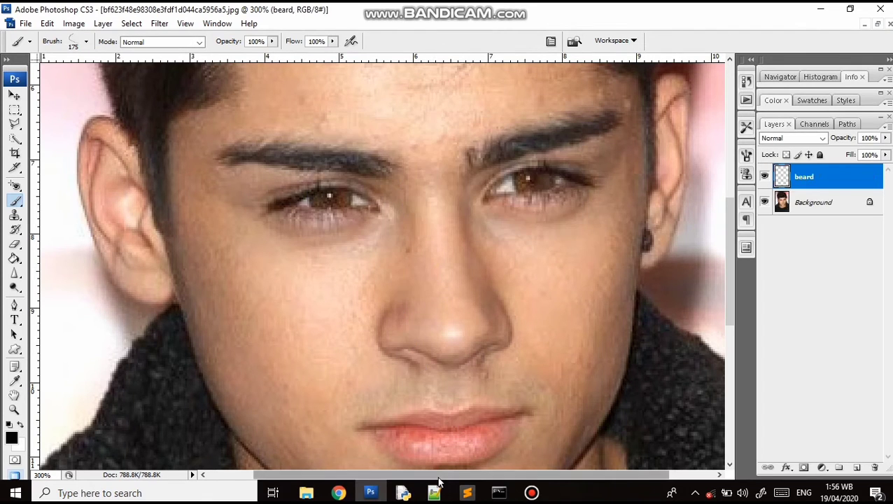
# - Try hair strokes on the cheek with the brush reduced to 20 px, undo them, and check the black foreground color
pyautogui.press('[')
pyautogui.press('[')
pyautogui.press('[')
pyautogui.press('[')
pyautogui.press('[')
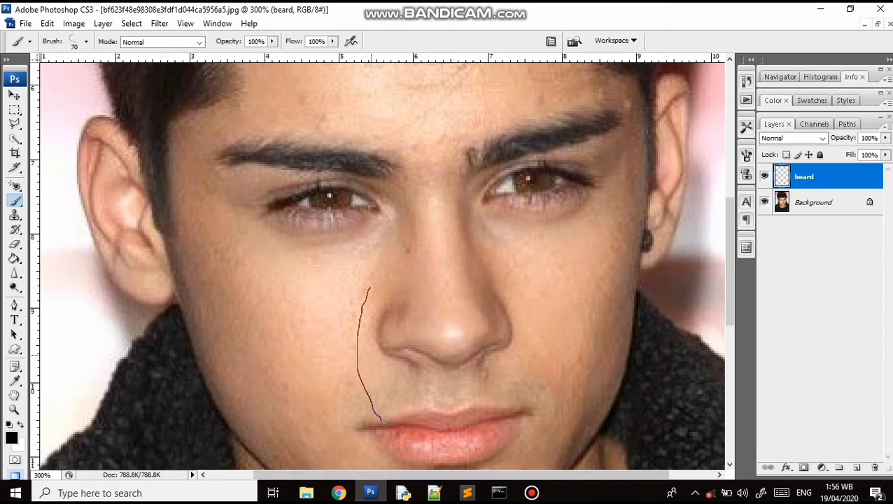
pyautogui.moveTo(340, 330); pyautogui.dragTo(309, 329)
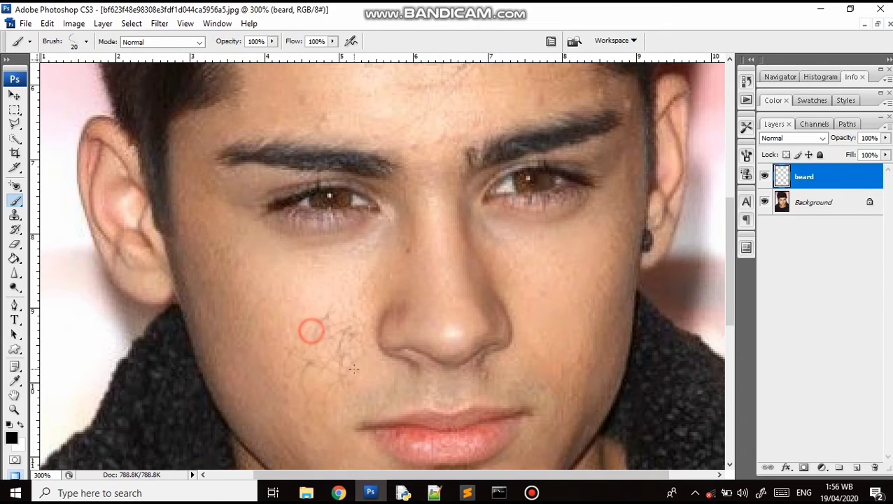
pyautogui.hotkey('ctrl', 'z')
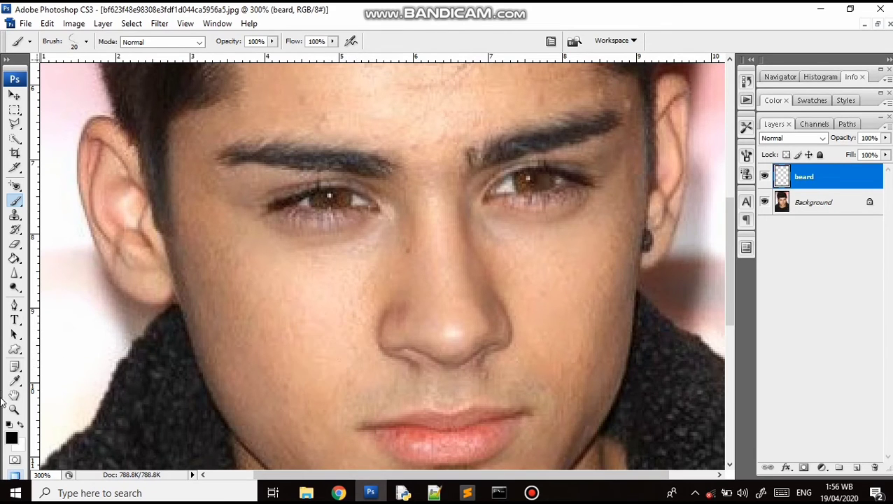
pyautogui.click(12, 436)
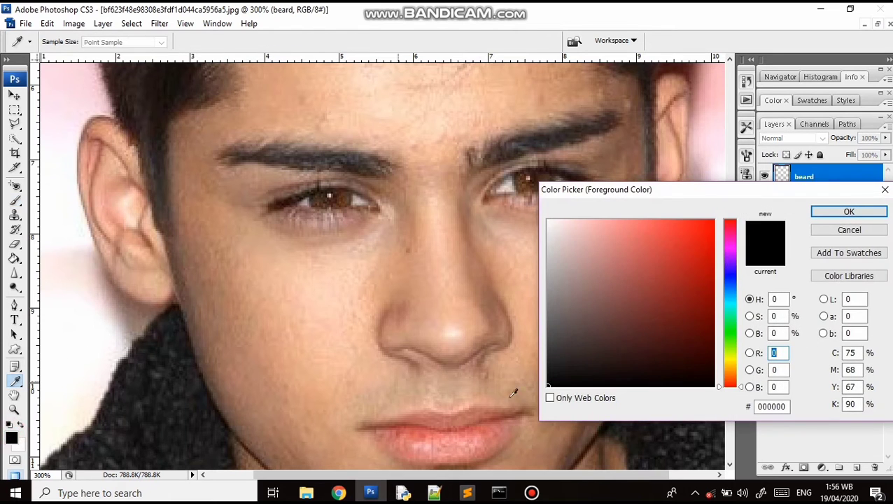
pyautogui.click(840, 213)
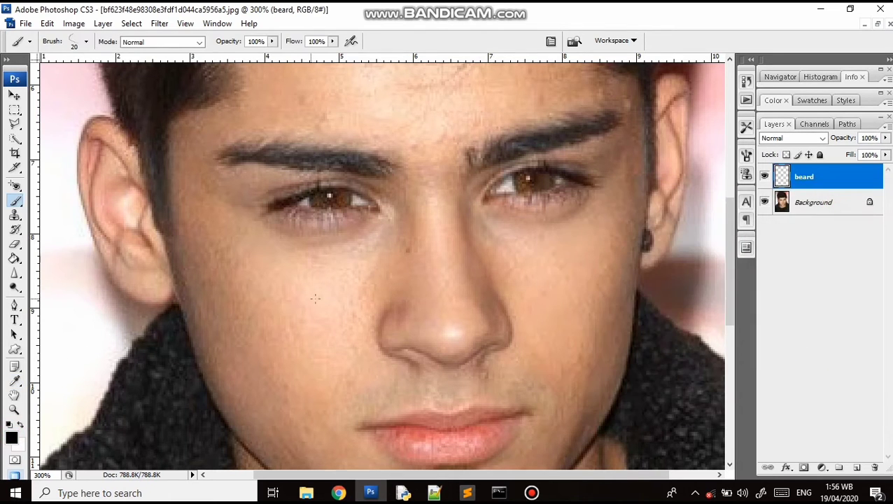
# - Reduce the beard brush to 10 px, testing its hair density on the cheek and undoing the test strokes
pyautogui.hotkey('ctrl', '+')
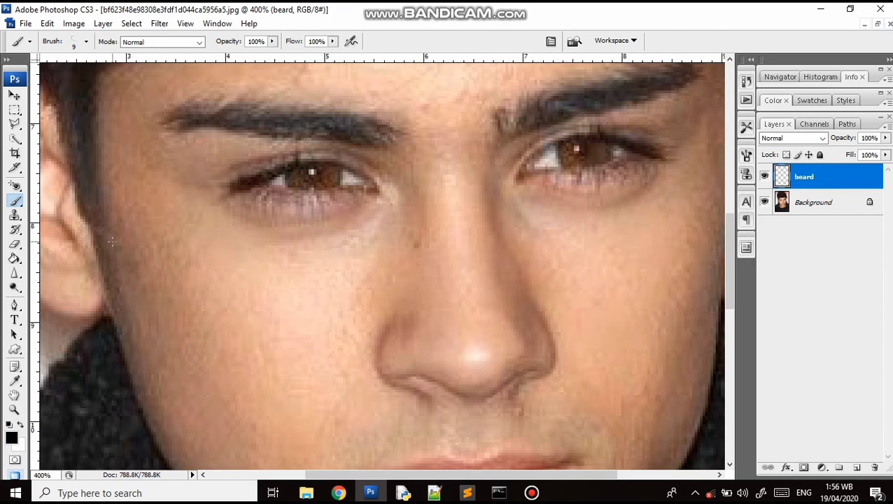
pyautogui.moveTo(143, 302); pyautogui.dragTo(164, 311)
pyautogui.hotkey('ctrl', 'z')
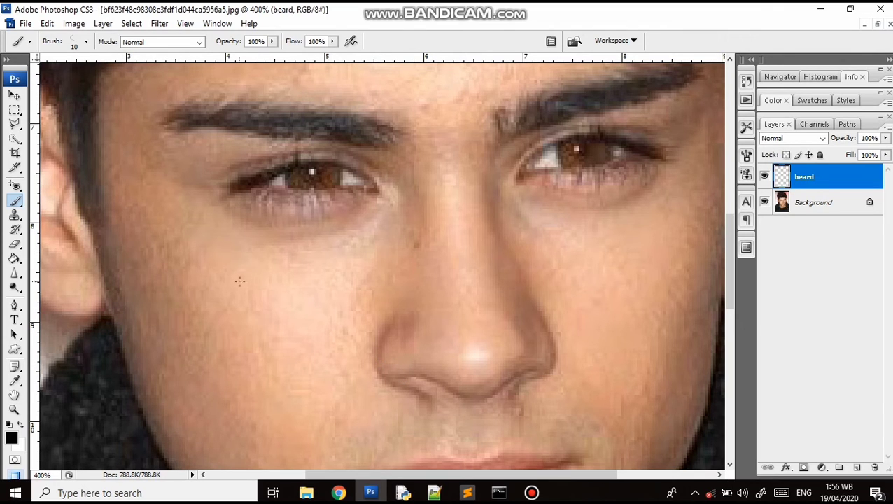
pyautogui.moveTo(226, 308)
pyautogui.mouseDown()
pyautogui.moveTo(241, 325)
pyautogui.moveTo(231, 338)
pyautogui.mouseUp()
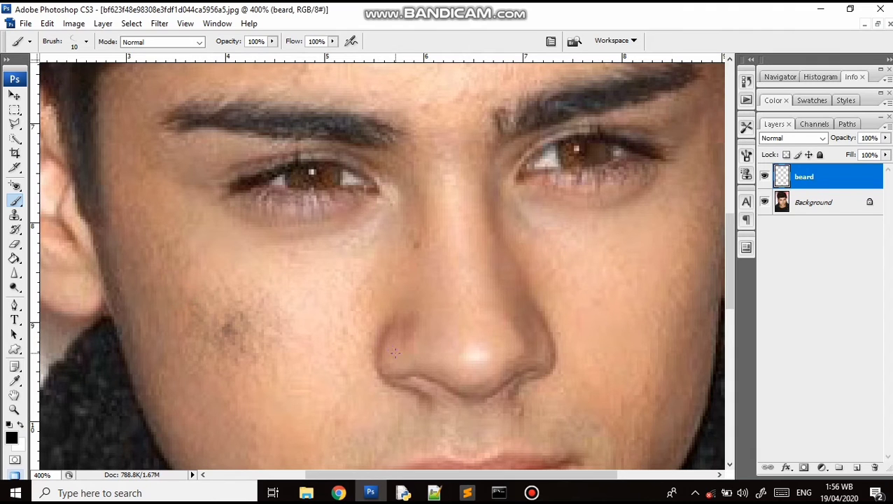
pyautogui.hotkey('ctrl', 'z')
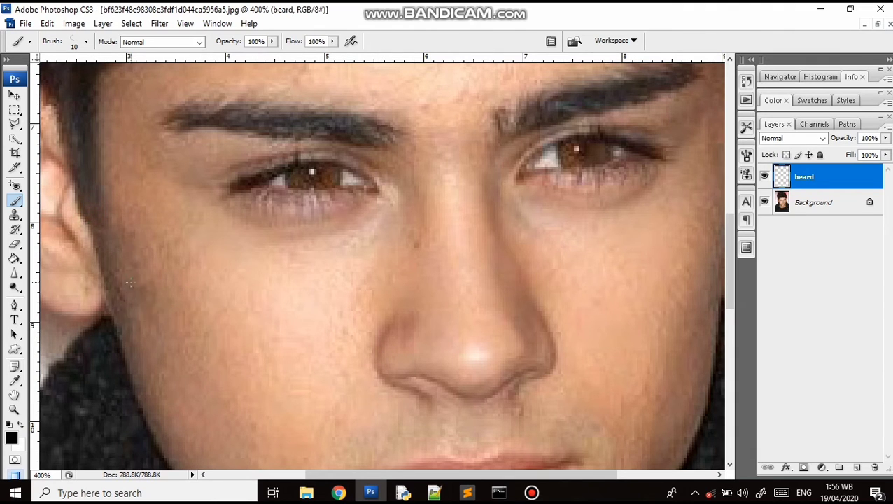
# - Paint stubble with the 10 px brush from the sideburn down the cheek on the left side of the portrait
pyautogui.moveTo(111, 244)
pyautogui.mouseDown()
pyautogui.moveTo(199, 394)
pyautogui.moveTo(193, 407)
pyautogui.moveTo(131, 299)
pyautogui.moveTo(162, 303)
pyautogui.moveTo(252, 420)
pyautogui.moveTo(240, 433)
pyautogui.moveTo(216, 424)
pyautogui.moveTo(189, 395)
pyautogui.mouseUp()
pyautogui.scroll(-2, 189, 396)
pyautogui.scroll(-3, 171, 257)
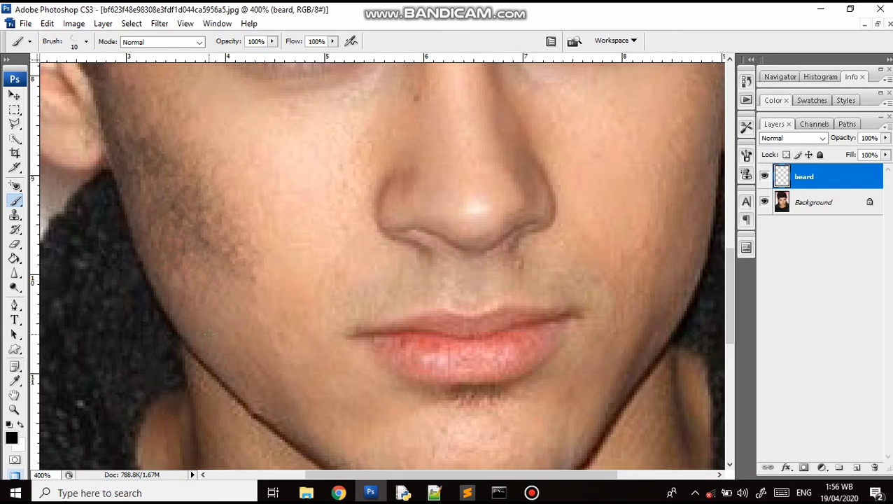
pyautogui.moveTo(157, 261)
pyautogui.mouseDown()
pyautogui.moveTo(184, 266)
pyautogui.moveTo(201, 298)
pyautogui.moveTo(202, 278)
pyautogui.moveTo(232, 278)
pyautogui.mouseUp()
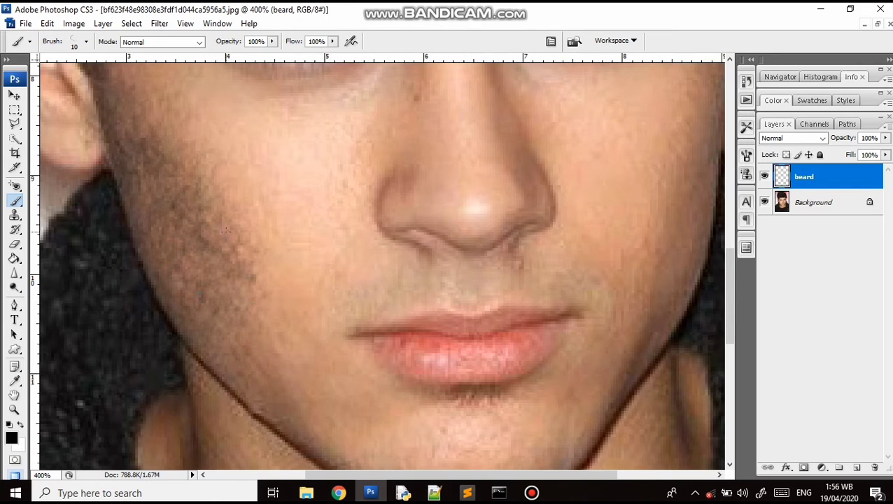
pyautogui.moveTo(243, 248); pyautogui.dragTo(241, 332)
# - Extend the stubble along the lower jaw and across the chin to the opposite side of the face
pyautogui.moveTo(271, 381)
pyautogui.mouseDown()
pyautogui.moveTo(309, 425)
pyautogui.moveTo(308, 383)
pyautogui.moveTo(390, 443)
pyautogui.mouseUp()
pyautogui.scroll(-2, 394, 452)
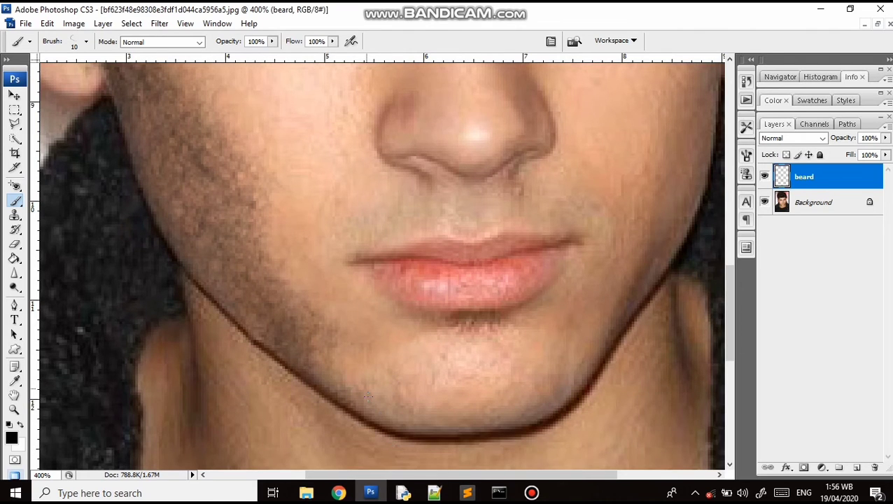
pyautogui.moveTo(317, 346)
pyautogui.mouseDown()
pyautogui.moveTo(376, 392)
pyautogui.moveTo(404, 380)
pyautogui.moveTo(443, 391)
pyautogui.moveTo(401, 374)
pyautogui.moveTo(461, 386)
pyautogui.moveTo(360, 370)
pyautogui.moveTo(473, 409)
pyautogui.moveTo(466, 402)
pyautogui.moveTo(526, 362)
pyautogui.moveTo(540, 364)
pyautogui.moveTo(501, 388)
pyautogui.mouseUp()
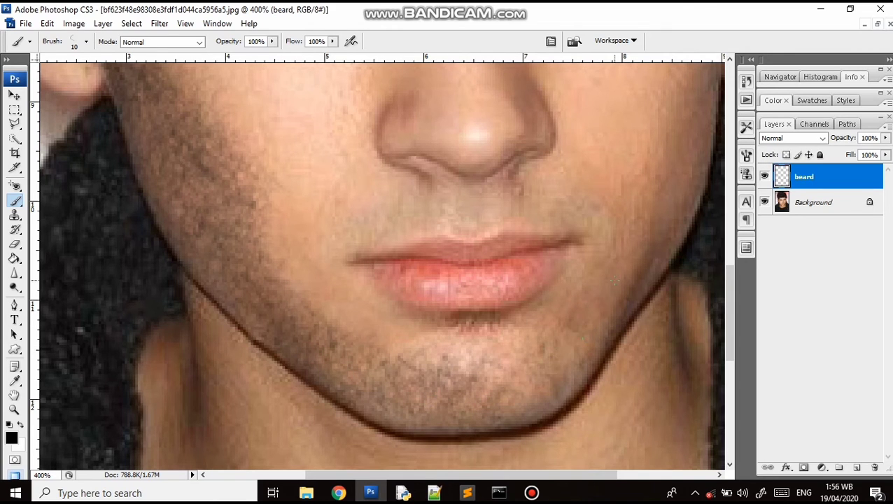
pyautogui.moveTo(575, 354)
pyautogui.mouseDown()
pyautogui.moveTo(501, 404)
pyautogui.moveTo(341, 369)
pyautogui.mouseUp()
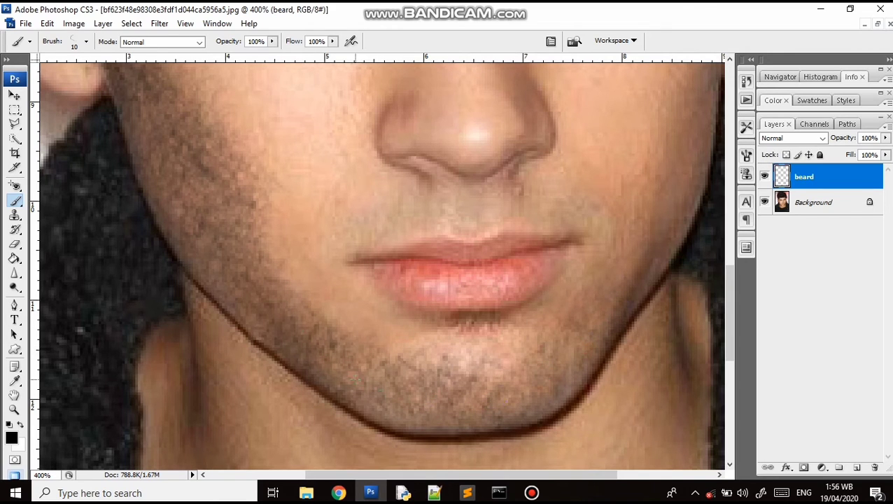
# - Examine the painted beard on the whole portrait and up close along the chin and the opposite jaw
pyautogui.hotkey('ctrl', '-')
pyautogui.hotkey('ctrl', '-')
pyautogui.hotkey('ctrl', '-')
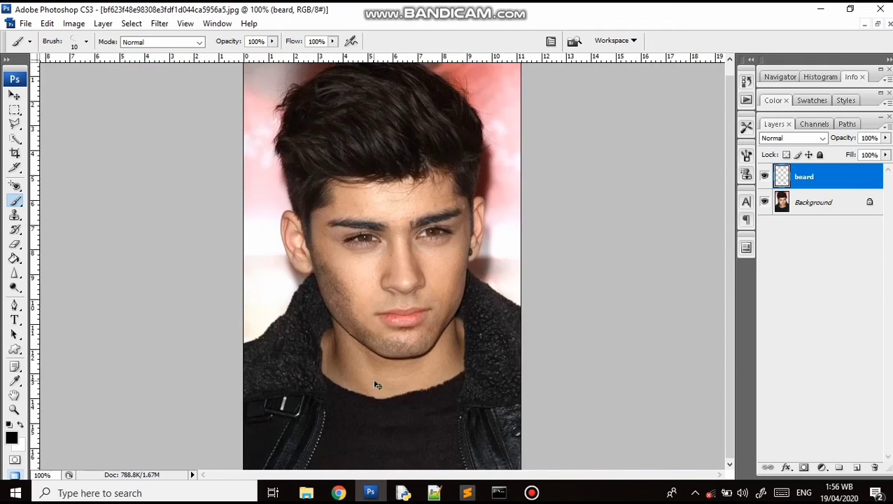
pyautogui.hotkey('ctrl', '+')
pyautogui.hotkey('ctrl', '+')
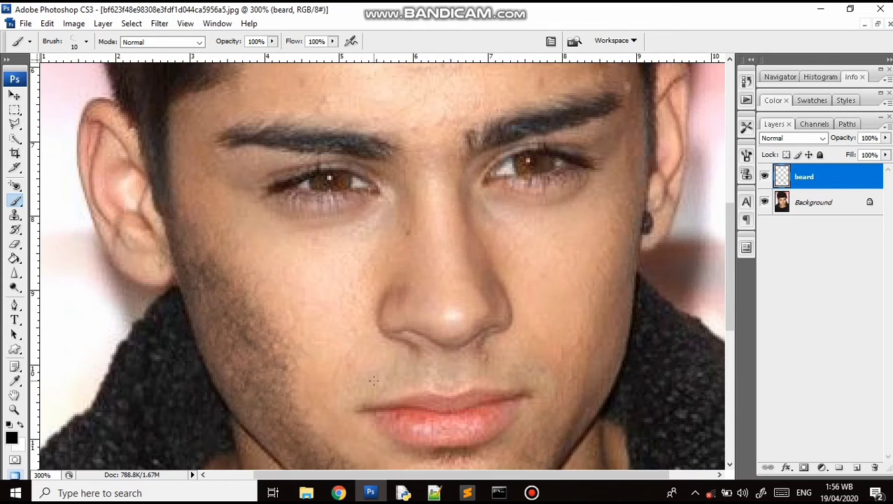
pyautogui.hotkey('ctrl', '+')
pyautogui.hotkey('ctrl', '-')
pyautogui.hotkey('ctrl', '+')
pyautogui.scroll(-5, 373, 380)
pyautogui.moveTo(473, 475); pyautogui.dragTo(561, 483)
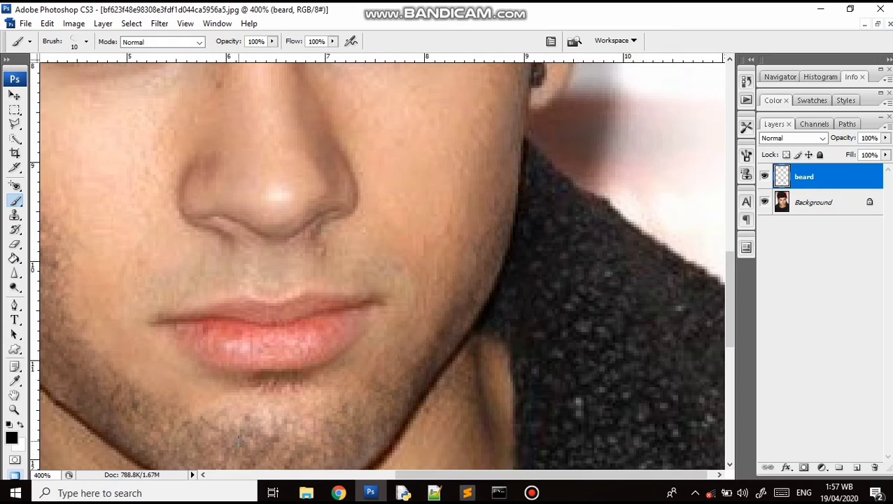
# - Thicken the stubble on the chin below the lower lip with additional overlapping brush strokes
pyautogui.scroll(-2, 254, 425)
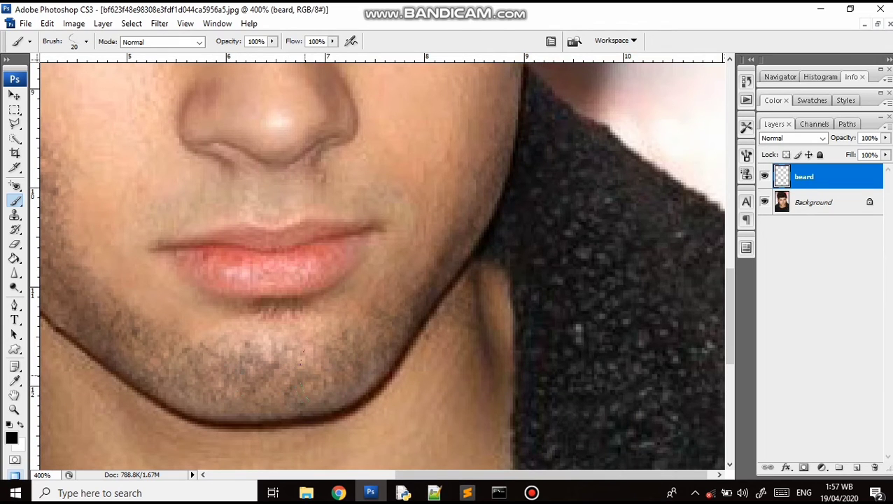
pyautogui.moveTo(301, 360)
pyautogui.mouseDown()
pyautogui.moveTo(303, 375)
pyautogui.moveTo(244, 357)
pyautogui.mouseUp()
pyautogui.moveTo(245, 376)
pyautogui.mouseDown()
pyautogui.moveTo(287, 382)
pyautogui.moveTo(307, 372)
pyautogui.moveTo(299, 365)
pyautogui.moveTo(336, 352)
pyautogui.mouseUp()
pyautogui.moveTo(306, 365)
pyautogui.mouseDown()
pyautogui.moveTo(308, 350)
pyautogui.moveTo(272, 350)
pyautogui.mouseUp()
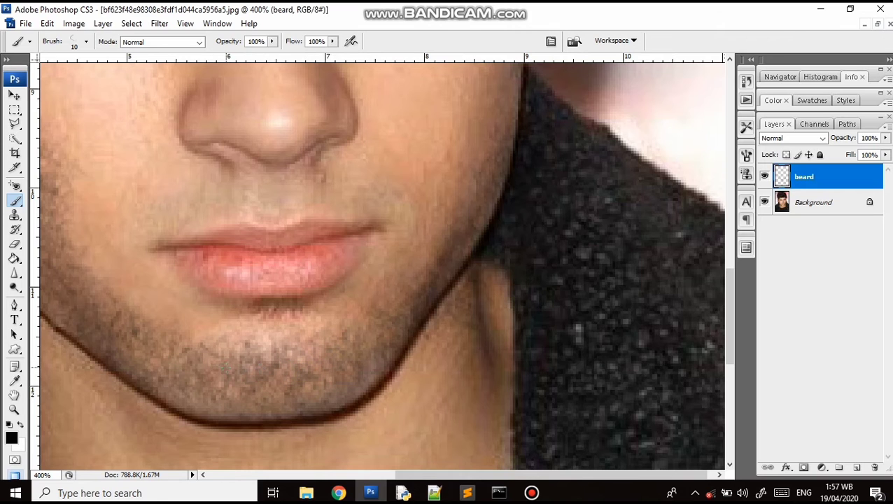
# - Fill in more stubble on the cheek on the left side of the portrait with the 10 px brush
pyautogui.moveTo(392, 476); pyautogui.dragTo(313, 476)
pyautogui.scroll(2, 204, 120)
pyautogui.click(189, 232)
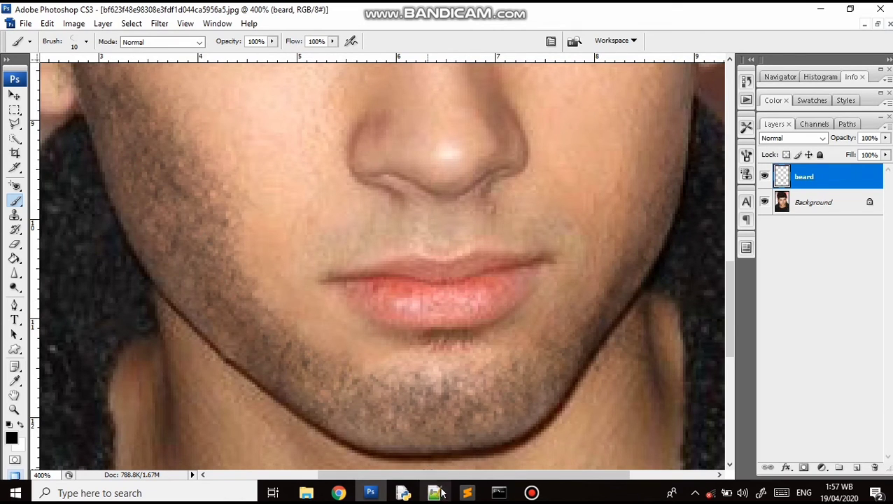
pyautogui.moveTo(448, 476); pyautogui.dragTo(519, 476)
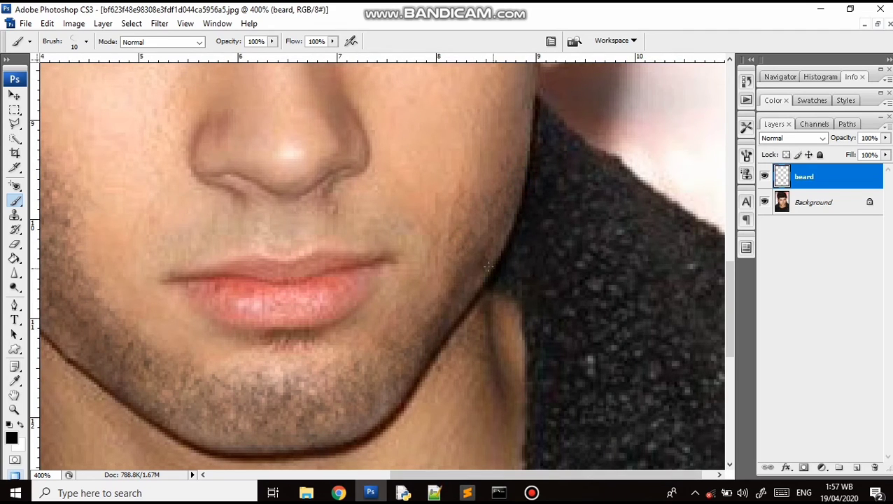
# - Reduce the hair brush to 8 px and fill in finer stubble along the jaw on the right side of the portrait
pyautogui.press('[')
pyautogui.press('[')
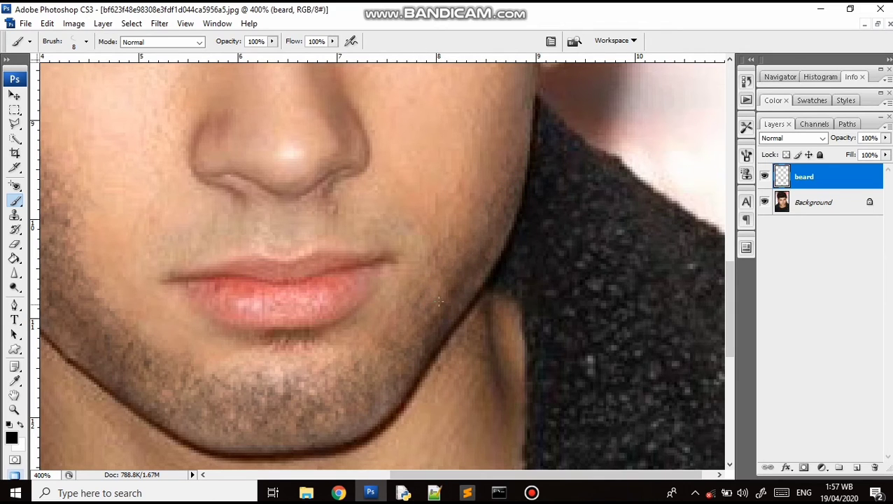
pyautogui.hotkey('ctrl', '-')
pyautogui.hotkey('ctrl', '-')
pyautogui.hotkey('ctrl', '-')
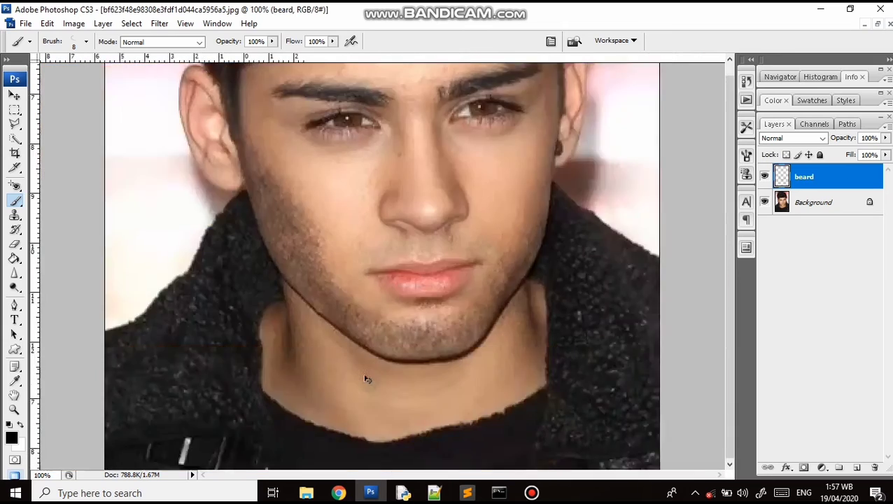
# - Paint moustache stubble between the nose and the upper lip, across to both mouth corners, with the 8 px brush
pyautogui.hotkey('ctrl', '+')
pyautogui.hotkey('ctrl', '+')
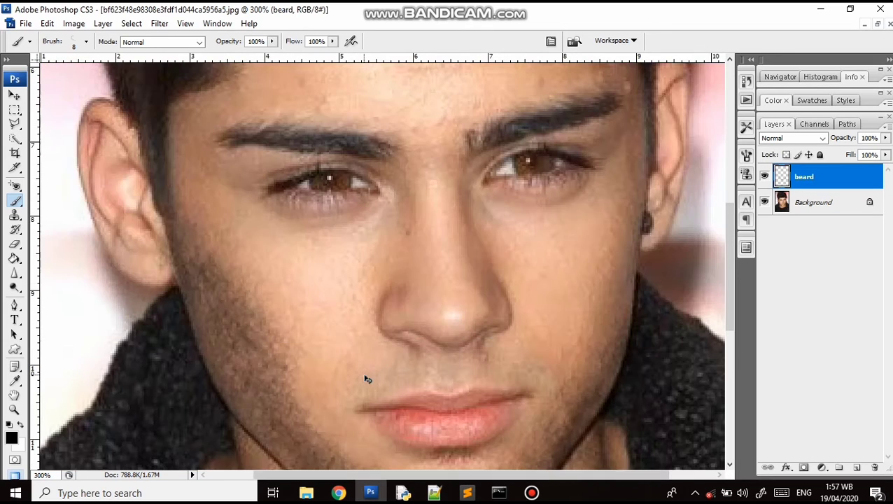
pyautogui.hotkey('ctrl', '+')
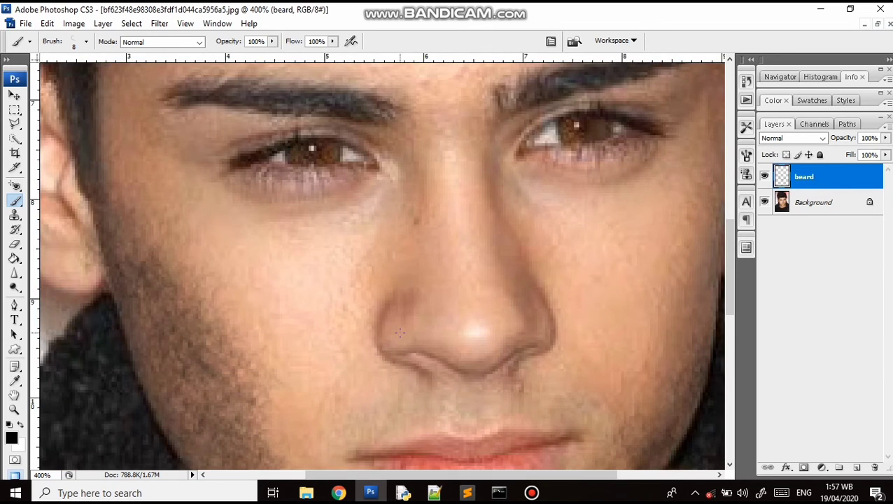
pyautogui.scroll(-5, 399, 333)
pyautogui.moveTo(476, 475); pyautogui.dragTo(492, 482)
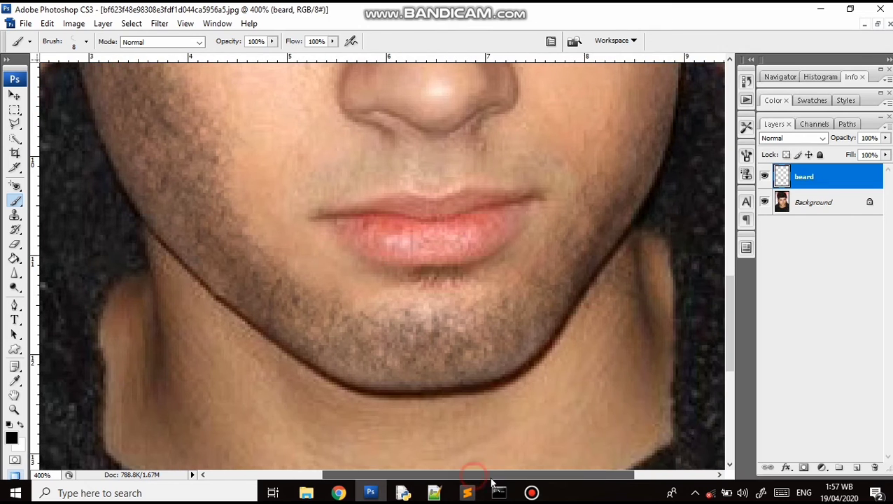
pyautogui.scroll(2, 420, 249)
pyautogui.click(411, 227)
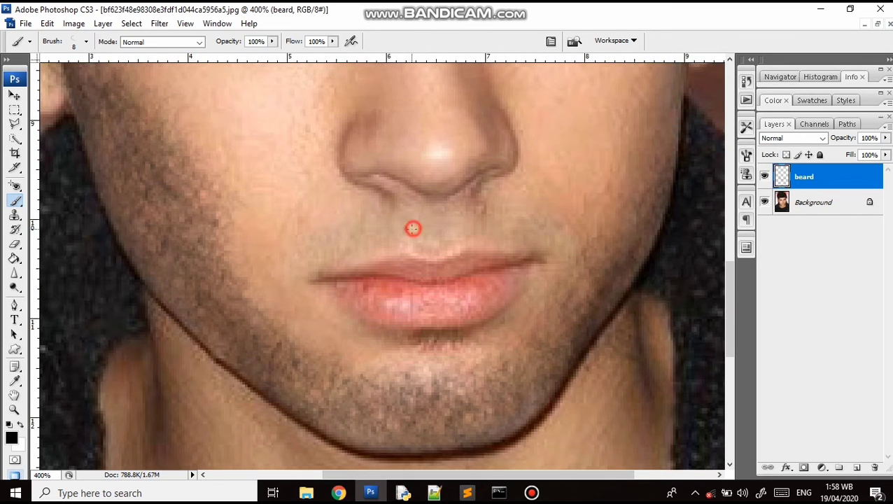
pyautogui.moveTo(402, 228)
pyautogui.mouseDown()
pyautogui.moveTo(344, 235)
pyautogui.moveTo(454, 215)
pyautogui.mouseUp()
pyautogui.moveTo(490, 242)
pyautogui.mouseDown()
pyautogui.moveTo(476, 229)
pyautogui.moveTo(451, 246)
pyautogui.moveTo(377, 230)
pyautogui.moveTo(395, 241)
pyautogui.moveTo(316, 242)
pyautogui.moveTo(417, 231)
pyautogui.mouseUp()
pyautogui.moveTo(487, 227)
pyautogui.mouseDown()
pyautogui.moveTo(464, 222)
pyautogui.moveTo(561, 225)
pyautogui.moveTo(526, 222)
pyautogui.mouseUp()
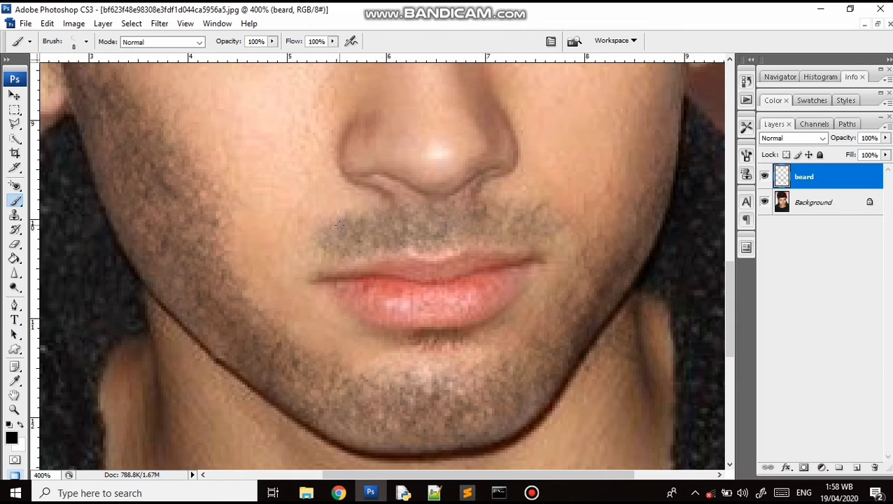
# - Extend the moustache on the left side of the portrait around the mouth corner to join the jaw stubble
pyautogui.moveTo(325, 238); pyautogui.dragTo(337, 238)
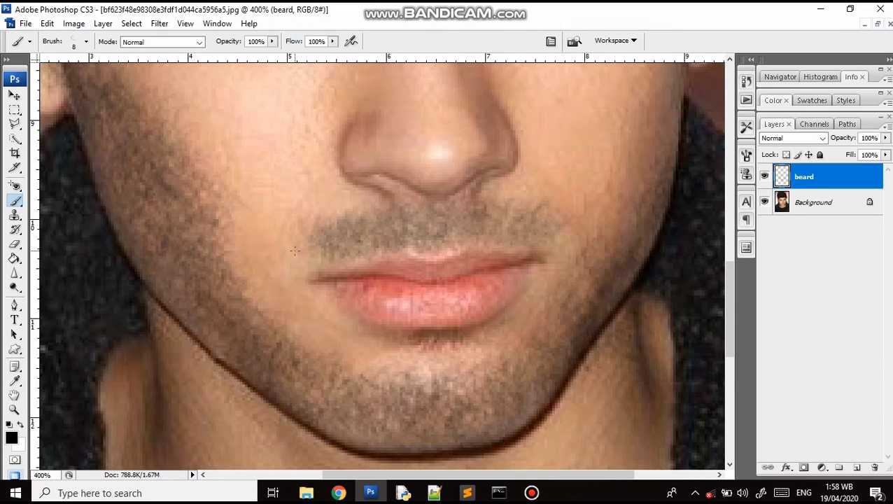
pyautogui.moveTo(286, 263); pyautogui.dragTo(309, 237)
pyautogui.moveTo(285, 272)
pyautogui.mouseDown()
pyautogui.moveTo(271, 297)
pyautogui.moveTo(283, 264)
pyautogui.mouseUp()
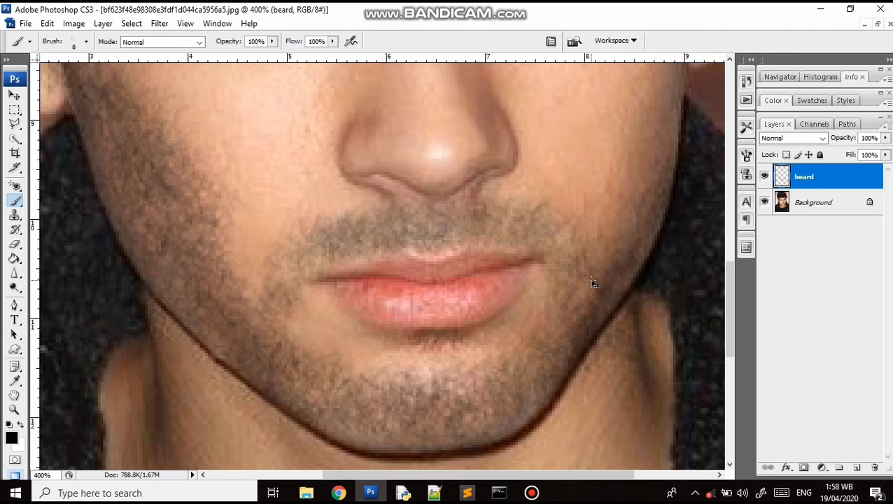
# - Set up the Eraser with the soft 65 px brush preset and reduce its size to 35 px
pyautogui.scroll(-4, 591, 282)
pyautogui.scroll(3, 591, 282)
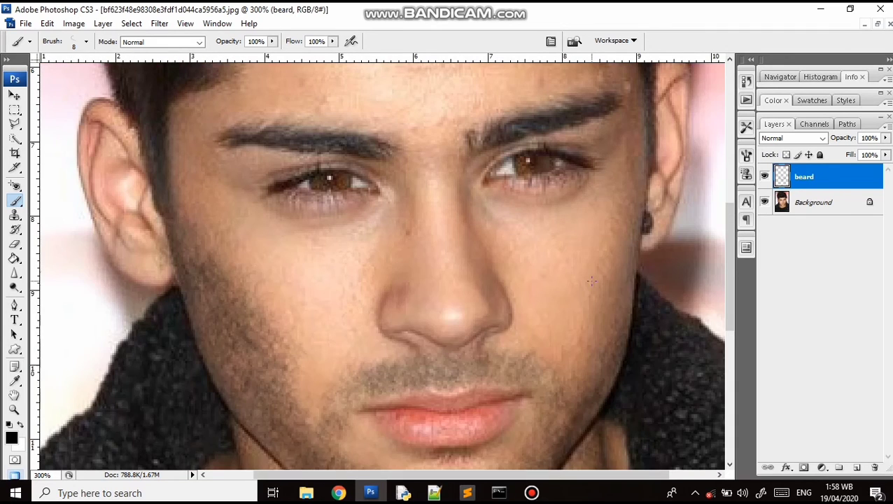
pyautogui.scroll(1, 591, 282)
pyautogui.scroll(-5, 592, 282)
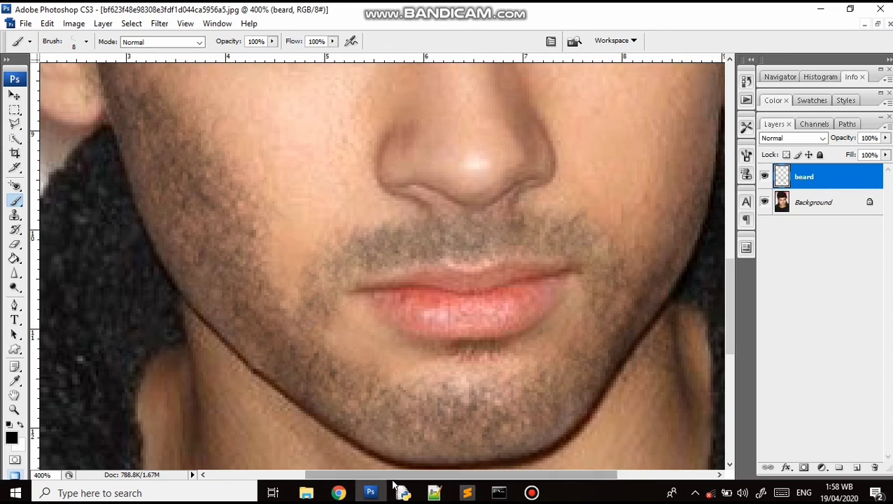
pyautogui.moveTo(399, 475); pyautogui.dragTo(462, 488)
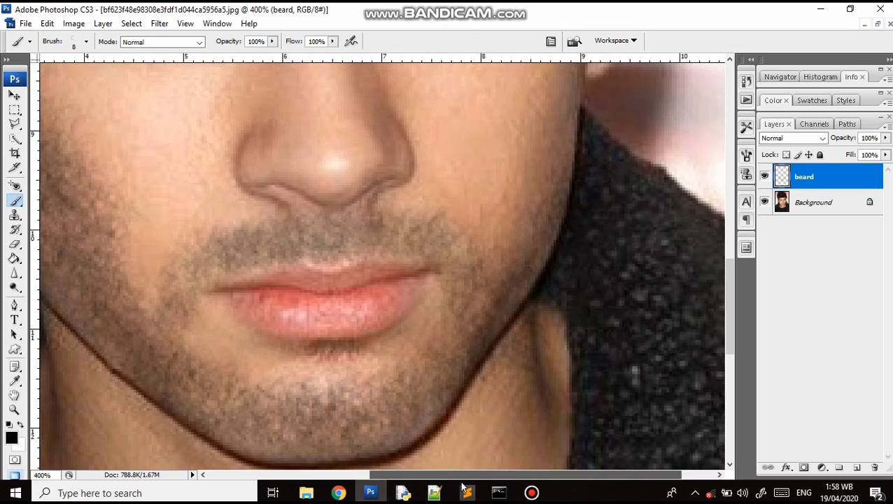
pyautogui.click(14, 243)
pyautogui.click(87, 44)
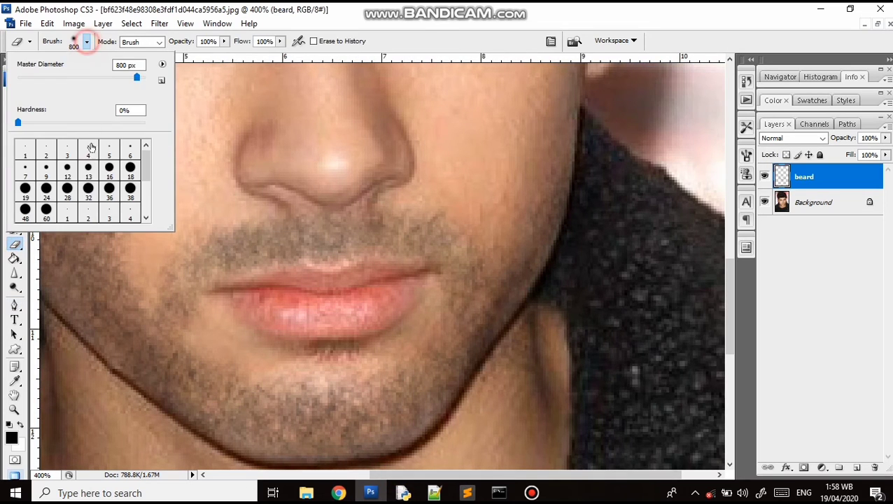
pyautogui.scroll(-1, 101, 198)
pyautogui.click(109, 203)
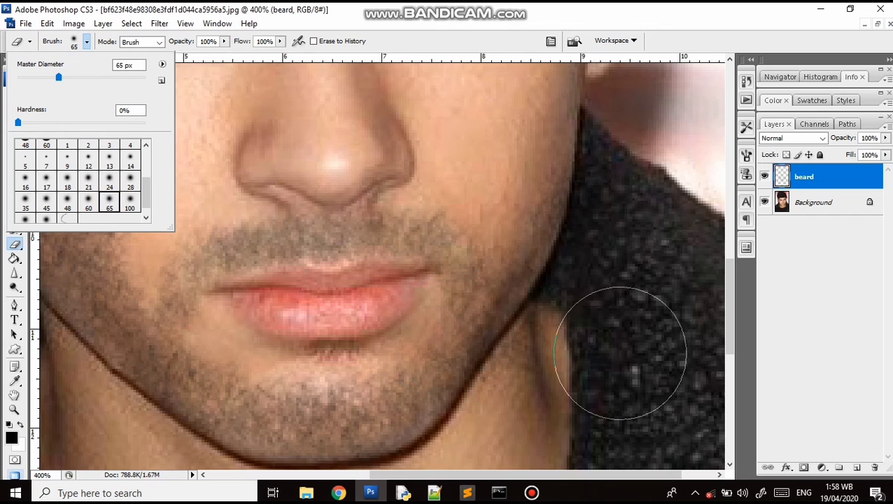
pyautogui.click(671, 377)
pyautogui.press('[')
pyautogui.press('[')
pyautogui.press('[')
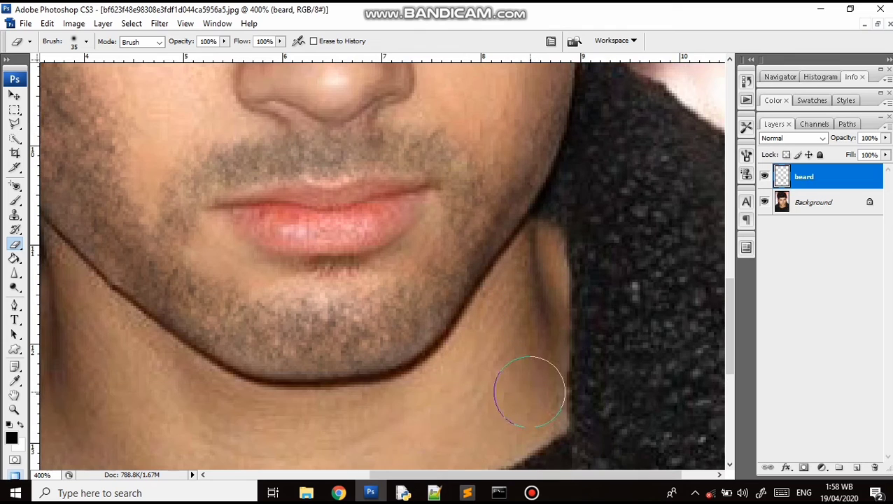
# - Inspect the beard along the chin, jaw, cheek and moustache up close and on the whole portrait
pyautogui.scroll(-2, 528, 388)
pyautogui.moveTo(491, 476); pyautogui.dragTo(383, 480)
pyautogui.scroll(3, 389, 311)
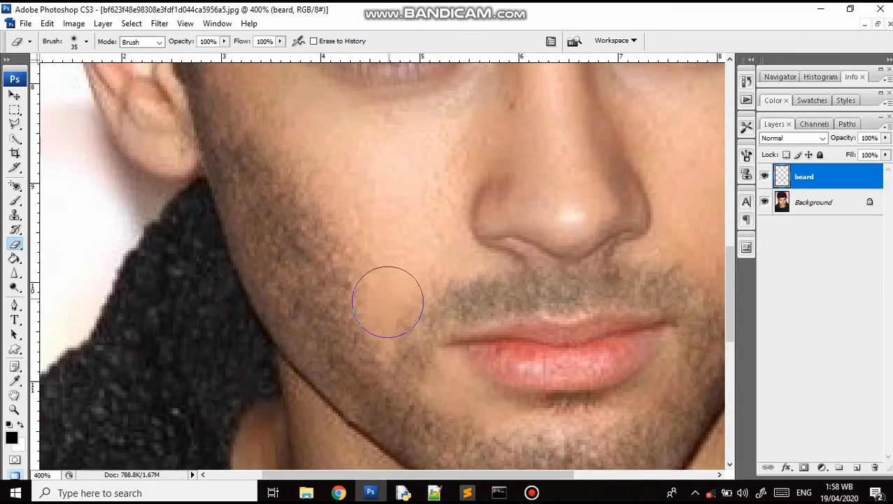
pyautogui.scroll(3, 388, 301)
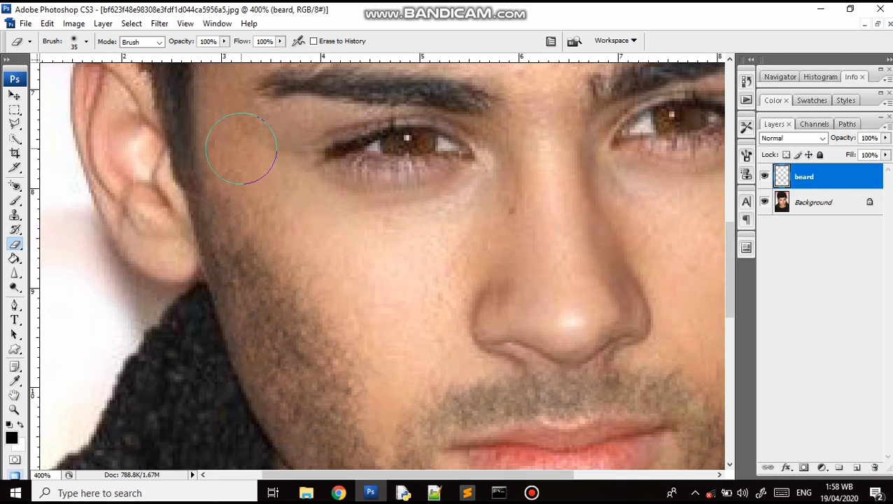
pyautogui.scroll(-4, 303, 239)
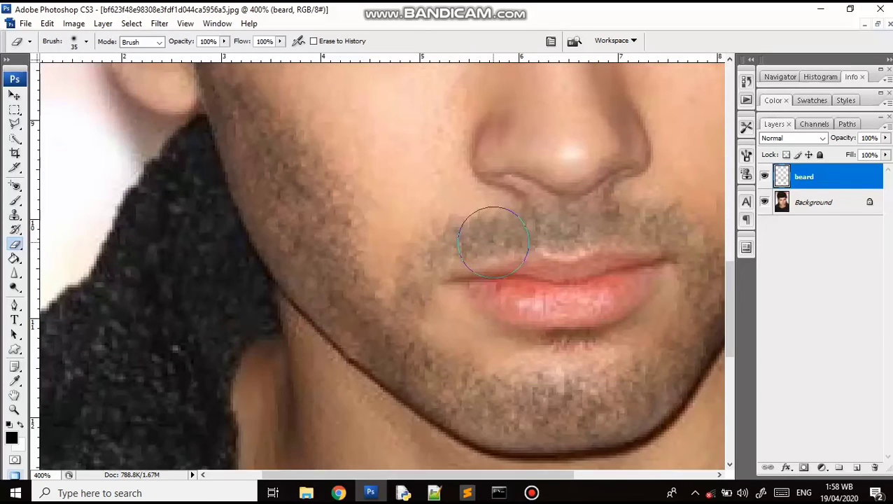
pyautogui.hotkey('ctrl', '-')
pyautogui.hotkey('ctrl', '-')
pyautogui.hotkey('ctrl', '-')
pyautogui.hotkey('ctrl', '-')
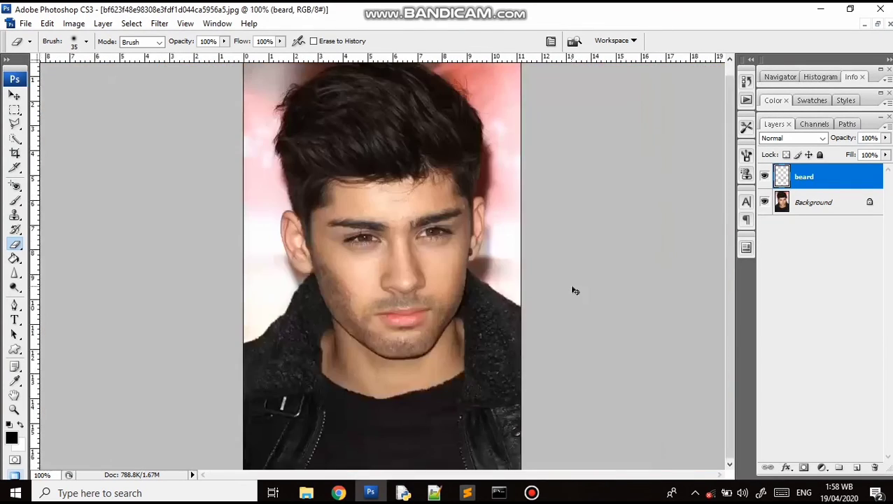
pyautogui.hotkey('ctrl', '+')
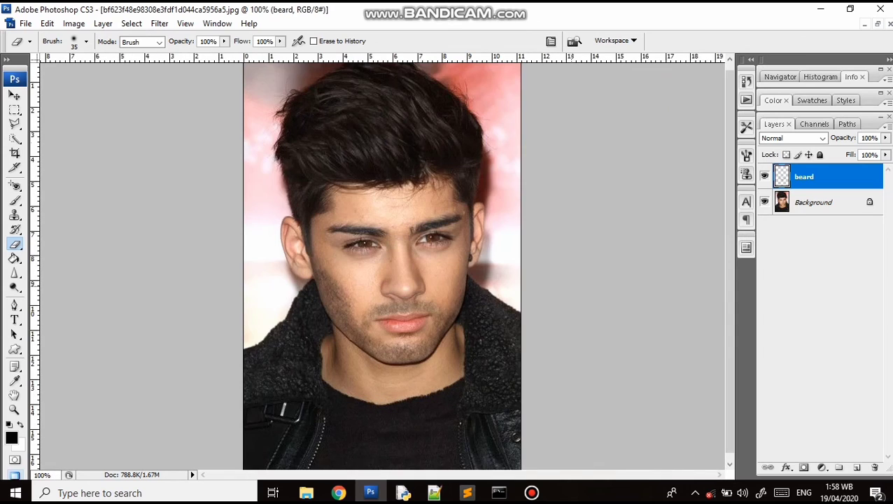
# - Compare the portrait with and without the beard by toggling the beard layer's visibility
pyautogui.click(764, 177)
pyautogui.click(765, 177)
pyautogui.click(764, 178)
pyautogui.click(765, 177)
# - Paint stubble with the 8 px Brush from below the ear down the cheek on the right side of the portrait
pyautogui.hotkey('ctrl', '+')
pyautogui.hotkey('ctrl', '+')
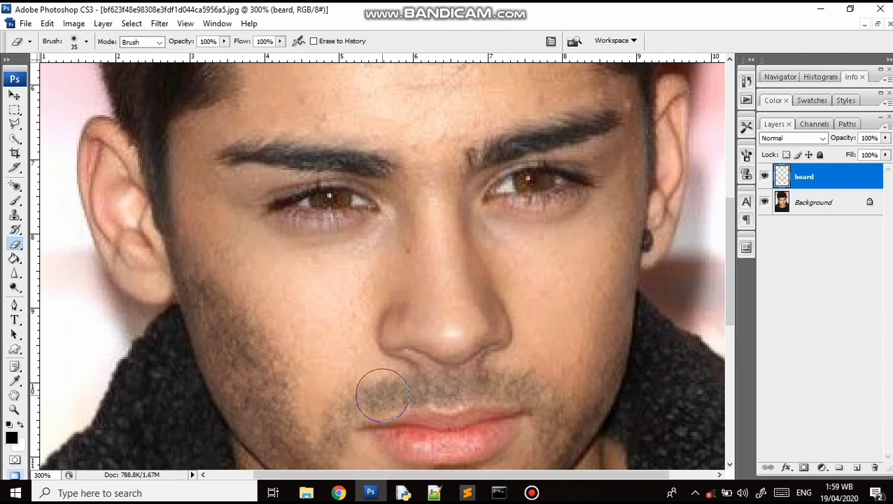
pyautogui.scroll(-5, 383, 395)
pyautogui.scroll(3, 295, 339)
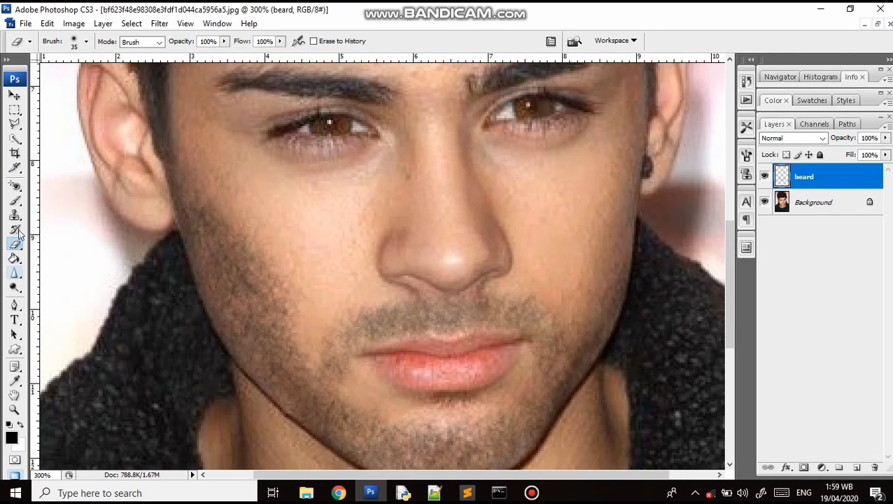
pyautogui.click(14, 201)
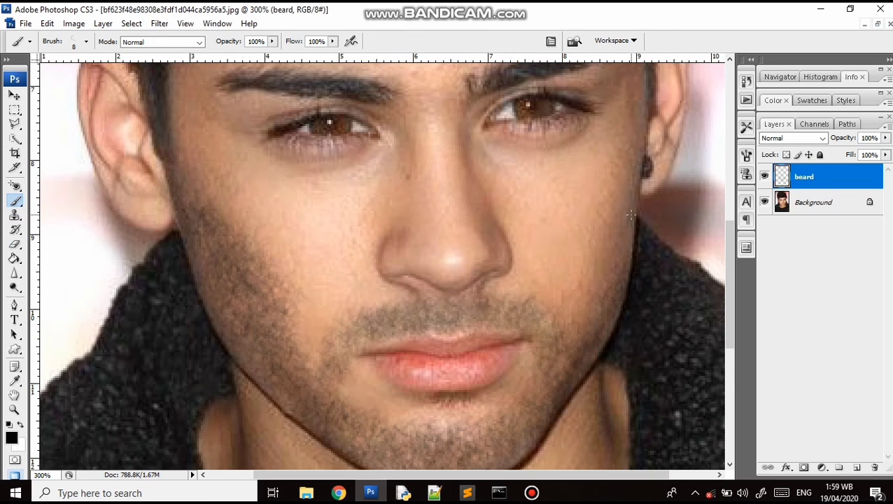
pyautogui.click(637, 191)
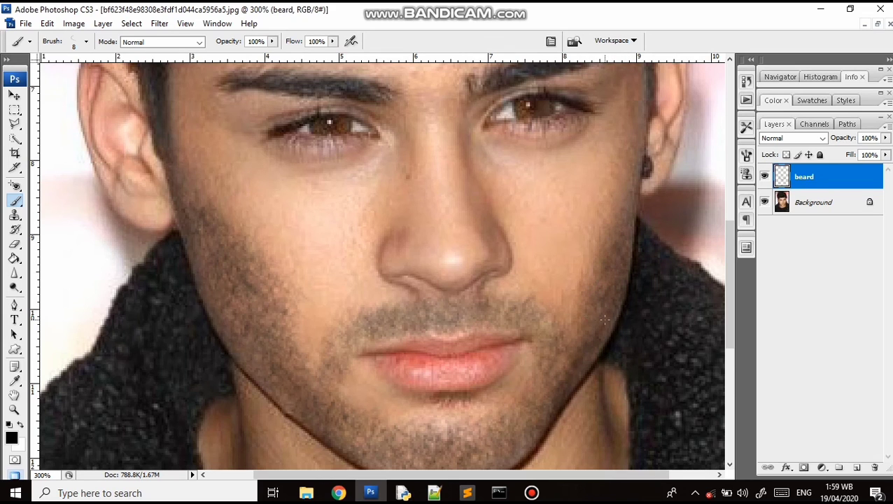
# - Save the layered document to the Desktop as beard.psd with maximized compatibility
pyautogui.hotkey('ctrl', '-')
pyautogui.hotkey('ctrl', '-')
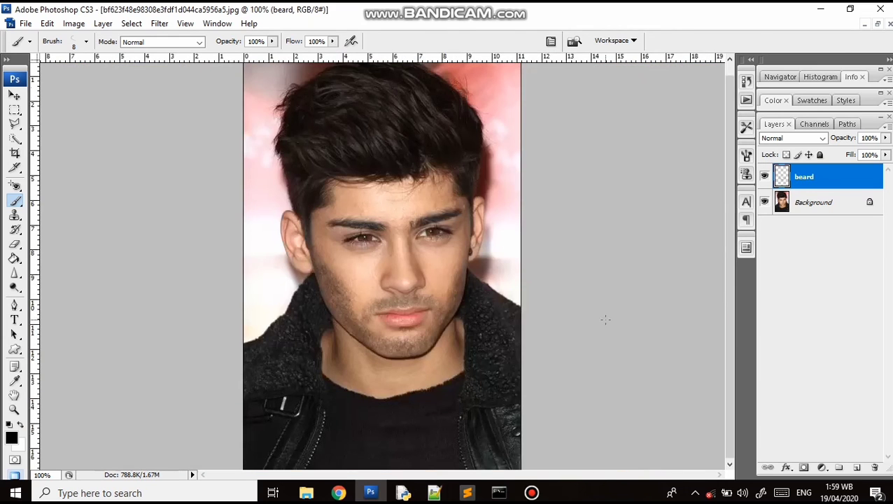
pyautogui.hotkey('ctrl', 's')
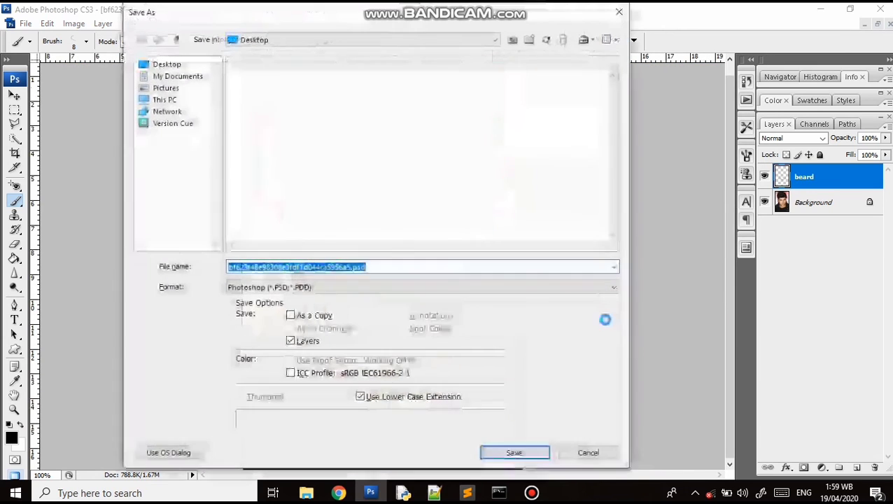
pyautogui.press('BackSpace')
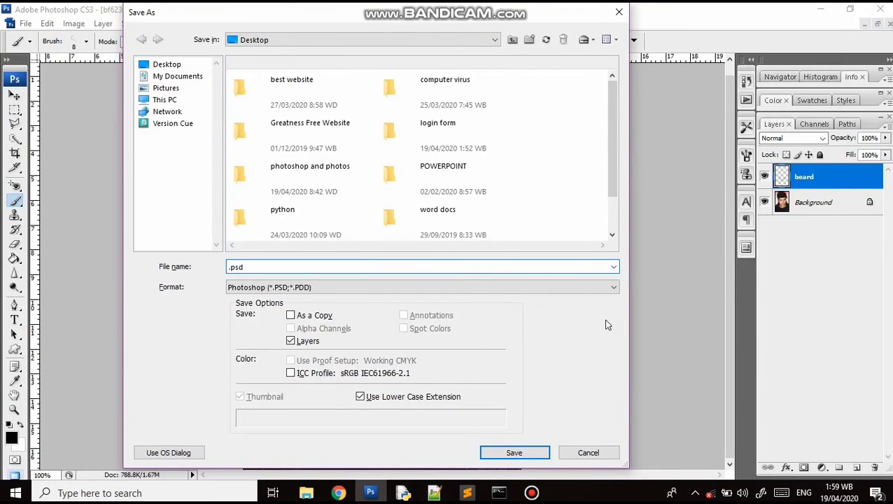
pyautogui.write('beard')
pyautogui.press('Return')
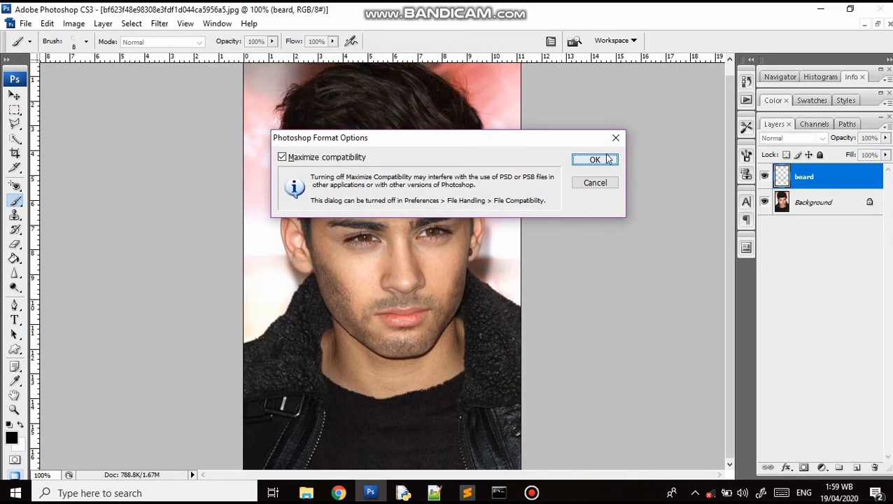
pyautogui.click(603, 160)
# - Examine the finished beard at closer zoom levels, from the cheeks down to the chin and neck
pyautogui.hotkey('ctrl', '+')
pyautogui.hotkey('ctrl', '+')
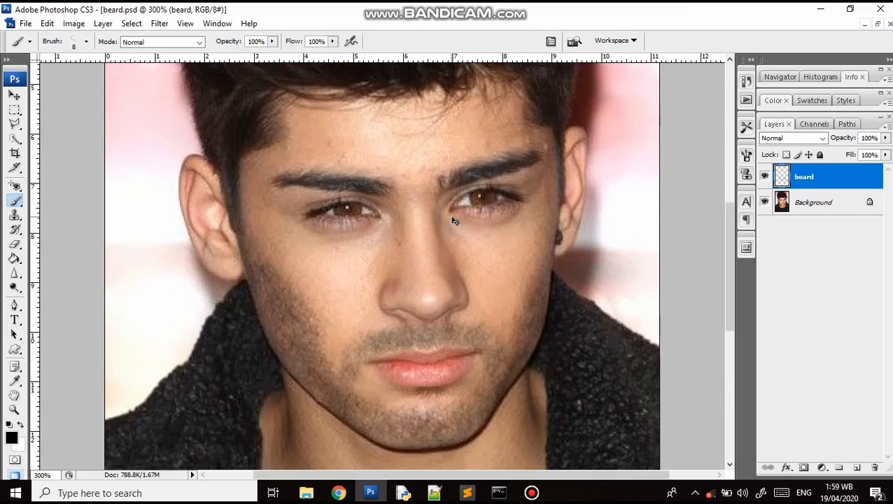
pyautogui.hotkey('ctrl', '-')
pyautogui.hotkey('ctrl', '-')
pyautogui.hotkey('ctrl', '+')
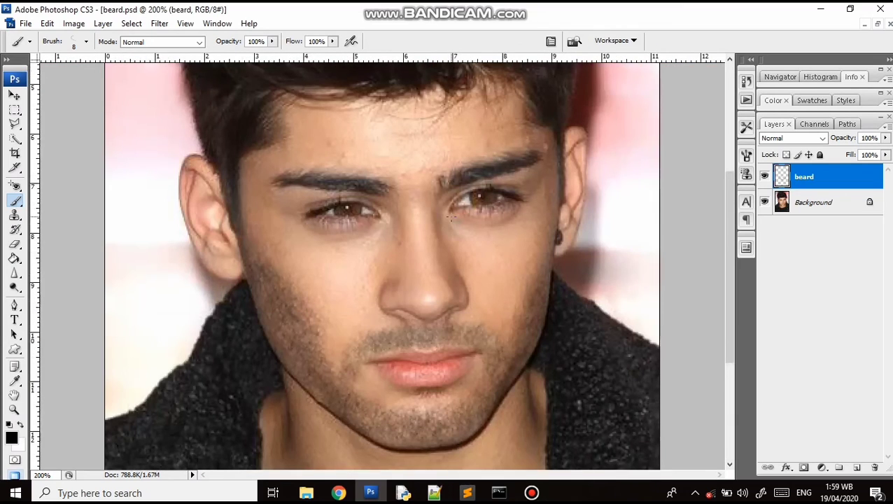
pyautogui.scroll(-5, 451, 218)
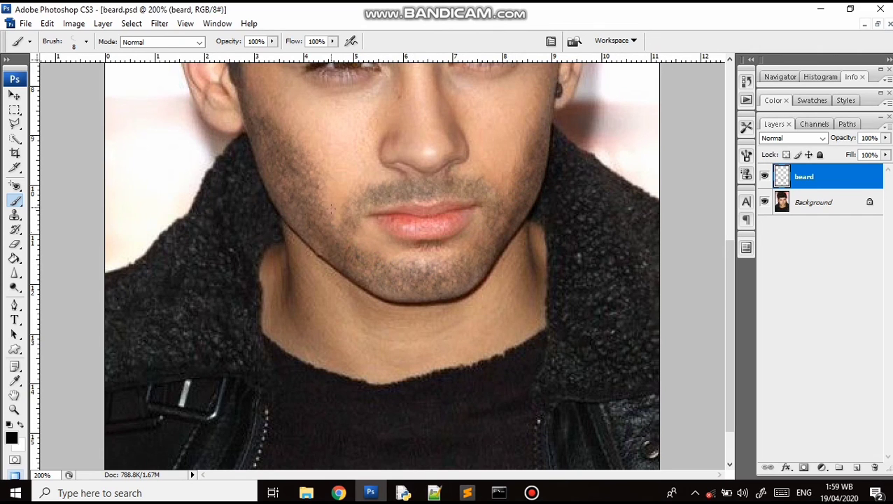
pyautogui.scroll(2, 333, 213)
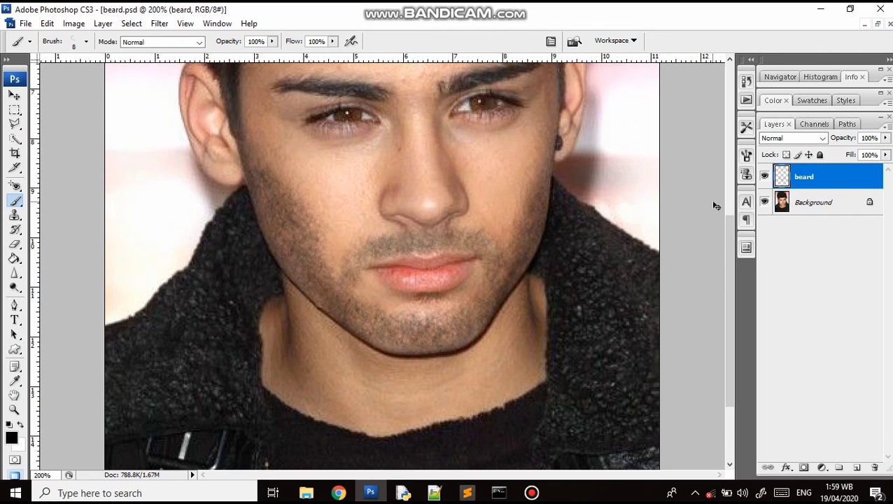
# - Compare the face with the beard layer hidden and shown, both close up and on the whole portrait
pyautogui.click(764, 177)
pyautogui.click(764, 177)
pyautogui.click(764, 177)
pyautogui.click(763, 177)
pyautogui.hotkey('ctrl', '-')
pyautogui.hotkey('ctrl', '-')
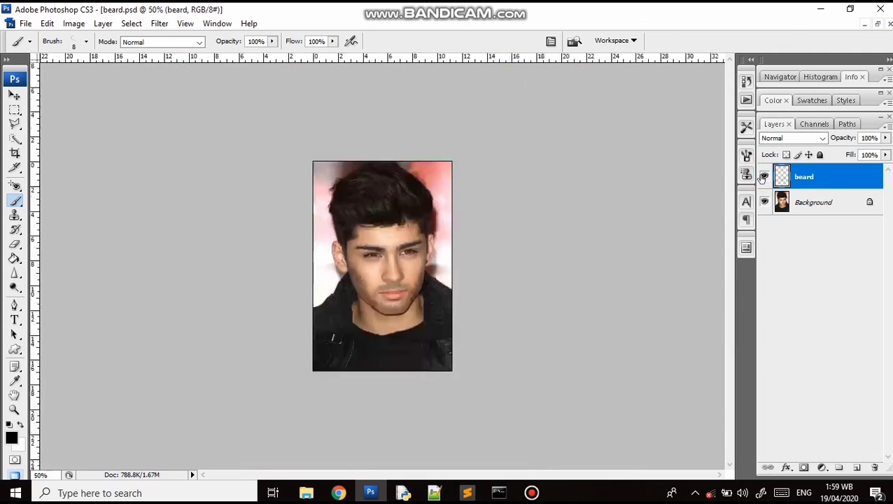
pyautogui.hotkey('ctrl', '+')
pyautogui.hotkey('ctrl', '+')
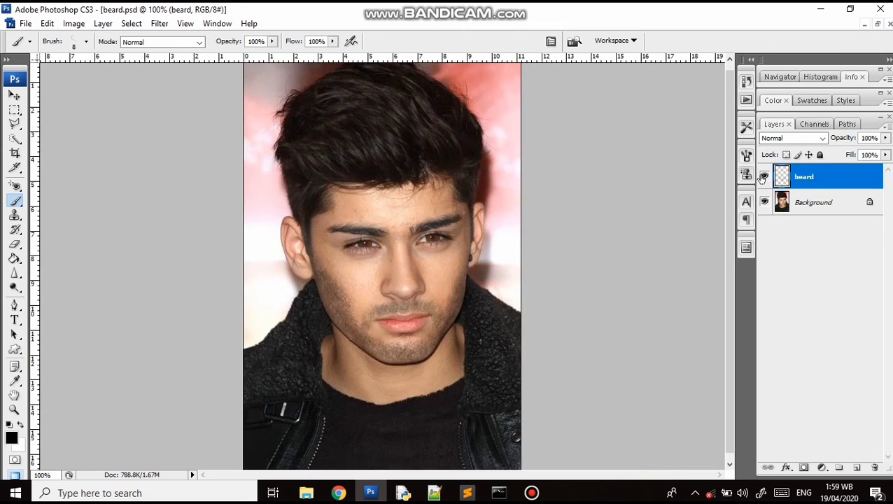
pyautogui.click(763, 177)
pyautogui.click(763, 177)
# - Save beard.psd again and close Photoshop
pyautogui.click(26, 23)
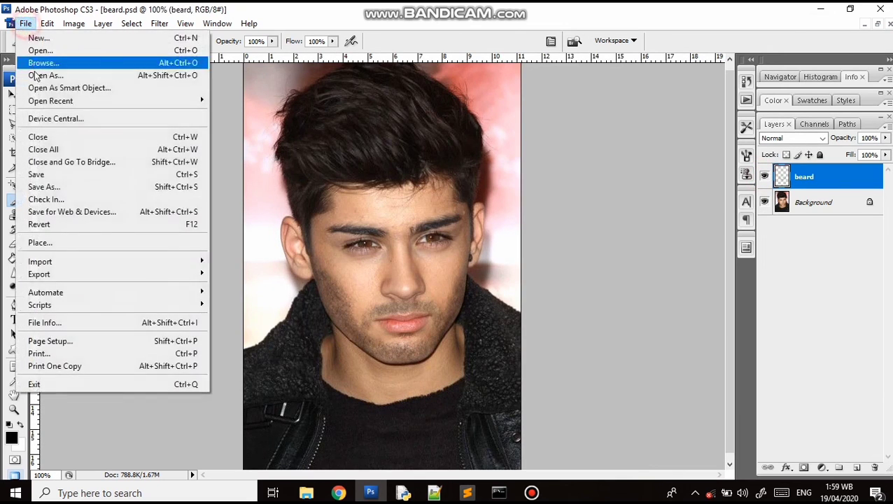
pyautogui.click(47, 177)
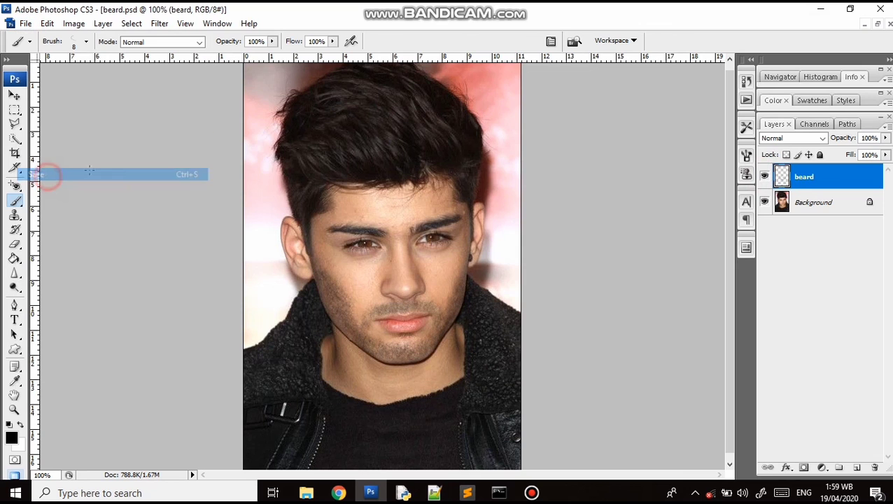
pyautogui.click(881, 12)
# - Refresh the Windows desktop to view the saved beard file
pyautogui.click(469, 199)
pyautogui.rightClick(470, 198)
pyautogui.rightClick(495, 228)
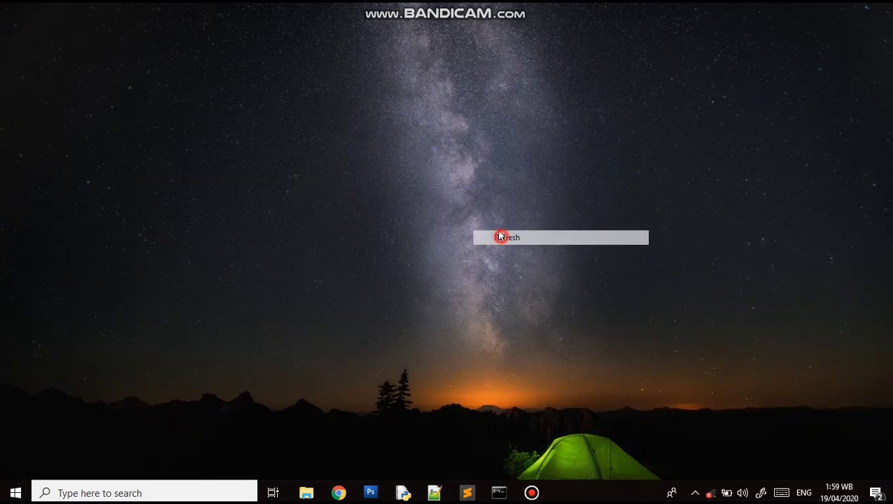
pyautogui.click(522, 266)
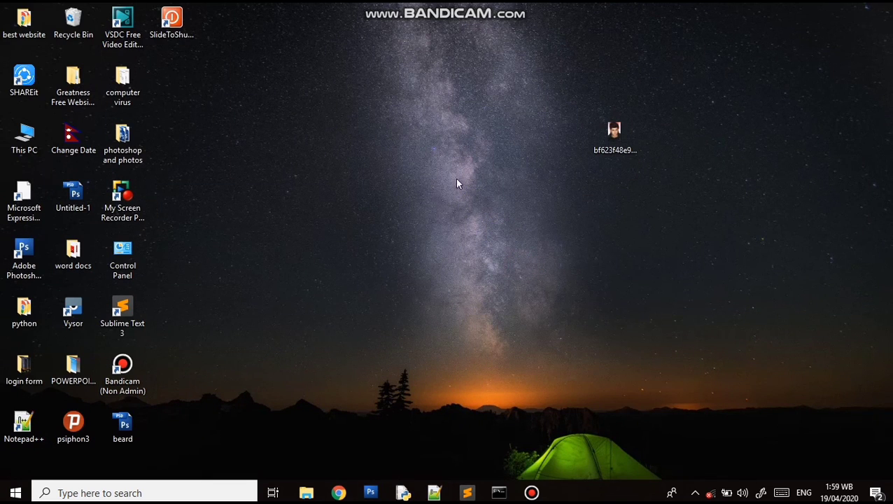